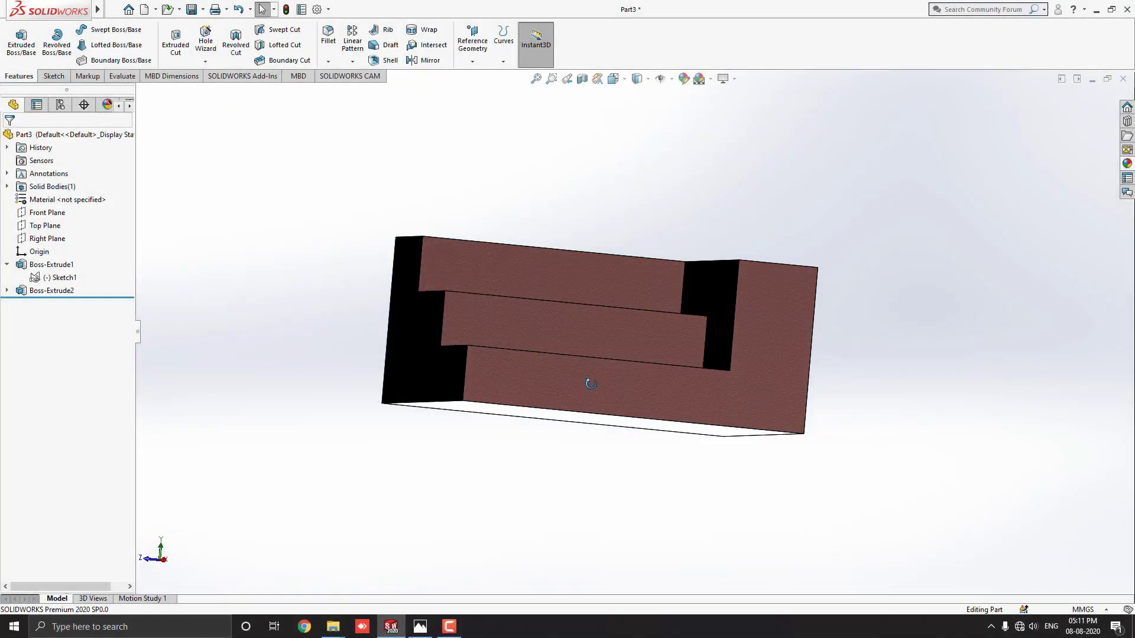
Create a new blank Part document, Part3
{"action": "mouse_move", "coordinate": [590, 383]}
{"action": "middle_mouse_down"}
{"action": "mouse_move", "coordinate": [697, 474]}
{"action": "mouse_move", "coordinate": [742, 484]}
{"action": "mouse_move", "coordinate": [653, 494]}
{"action": "mouse_move", "coordinate": [636, 436]}
{"action": "mouse_move", "coordinate": [714, 419]}
{"action": "mouse_move", "coordinate": [582, 406]}
{"action": "mouse_move", "coordinate": [494, 423]}
{"action": "mouse_move", "coordinate": [782, 398]}
{"action": "mouse_move", "coordinate": [628, 472]}
{"action": "mouse_move", "coordinate": [498, 499]}
{"action": "mouse_move", "coordinate": [540, 435]}
{"action": "middle_mouse_up"}
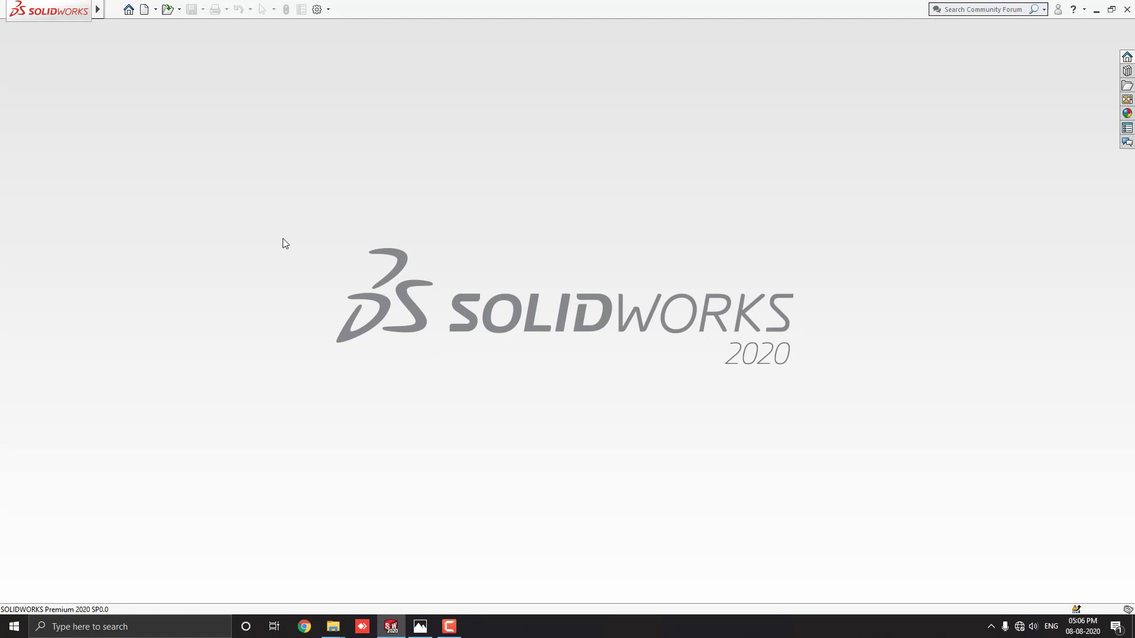
{"action": "left_click", "coordinate": [144, 9]}
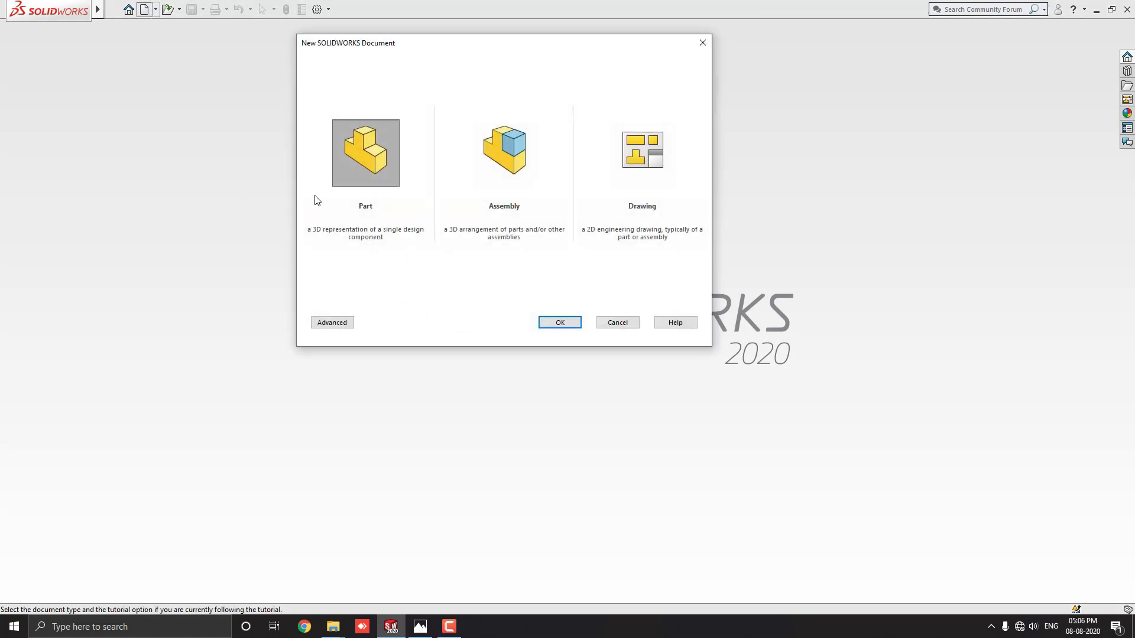
{"action": "left_click", "coordinate": [362, 170]}
{"action": "left_click", "coordinate": [560, 323]}
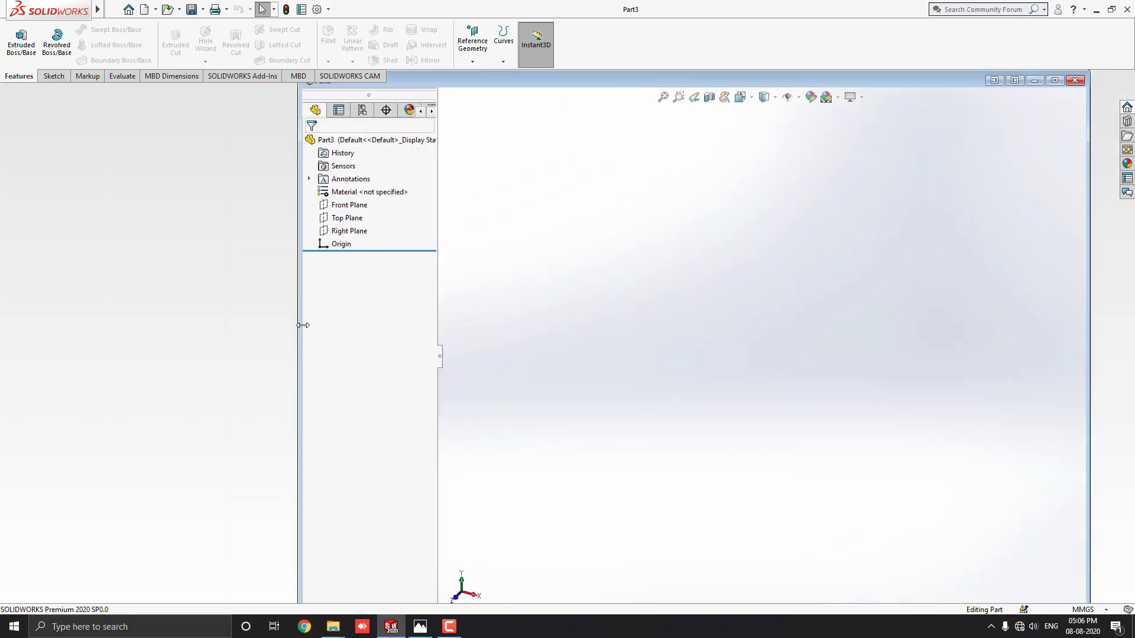
Show the 4final.jpg reference drawing in Photos beside the empty Part3 window
{"action": "left_click_drag", "start_coordinate": [516, 86], "coordinate": [517, 166]}
{"action": "key", "text": "alt+Tab"}
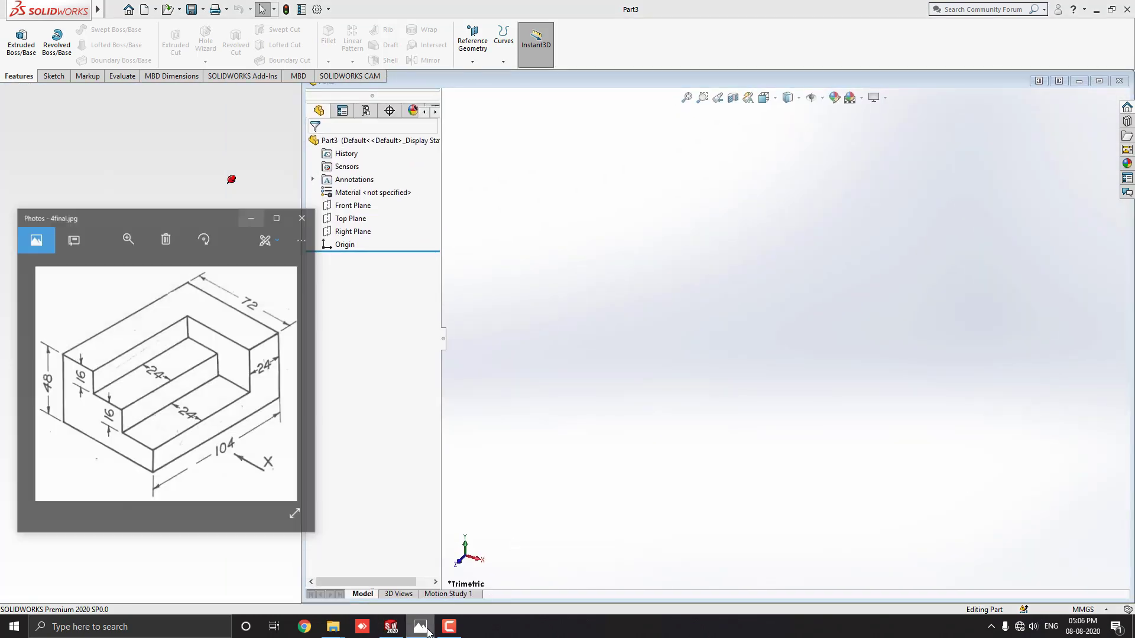
{"action": "left_click_drag", "start_coordinate": [303, 530], "coordinate": [293, 529]}
{"action": "left_click", "coordinate": [163, 507]}
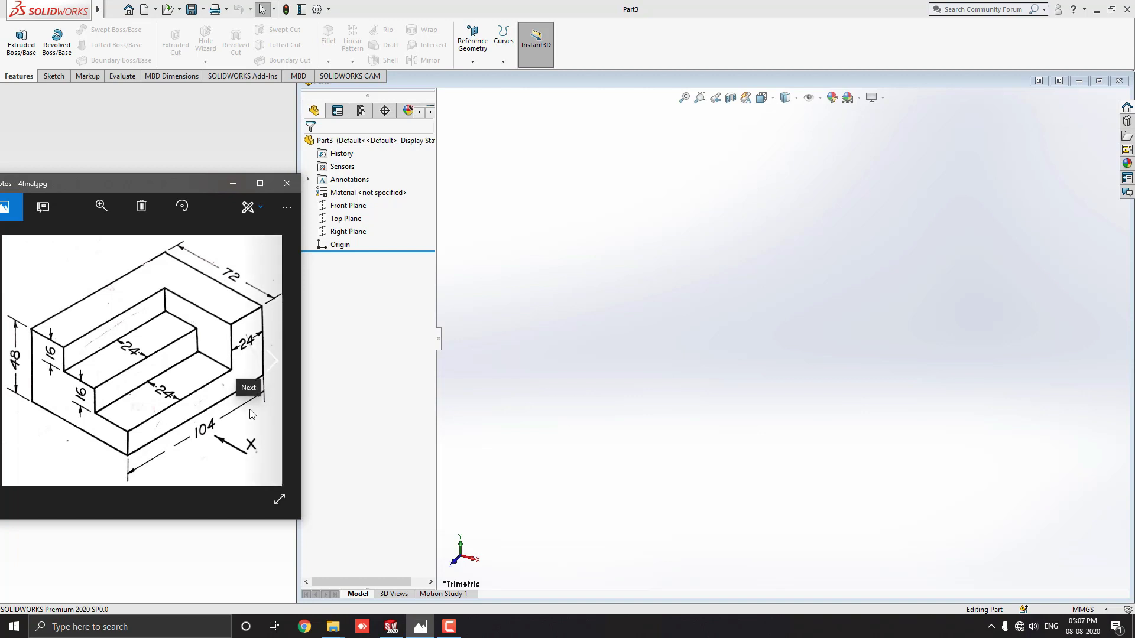
{"action": "left_click", "coordinate": [704, 426]}
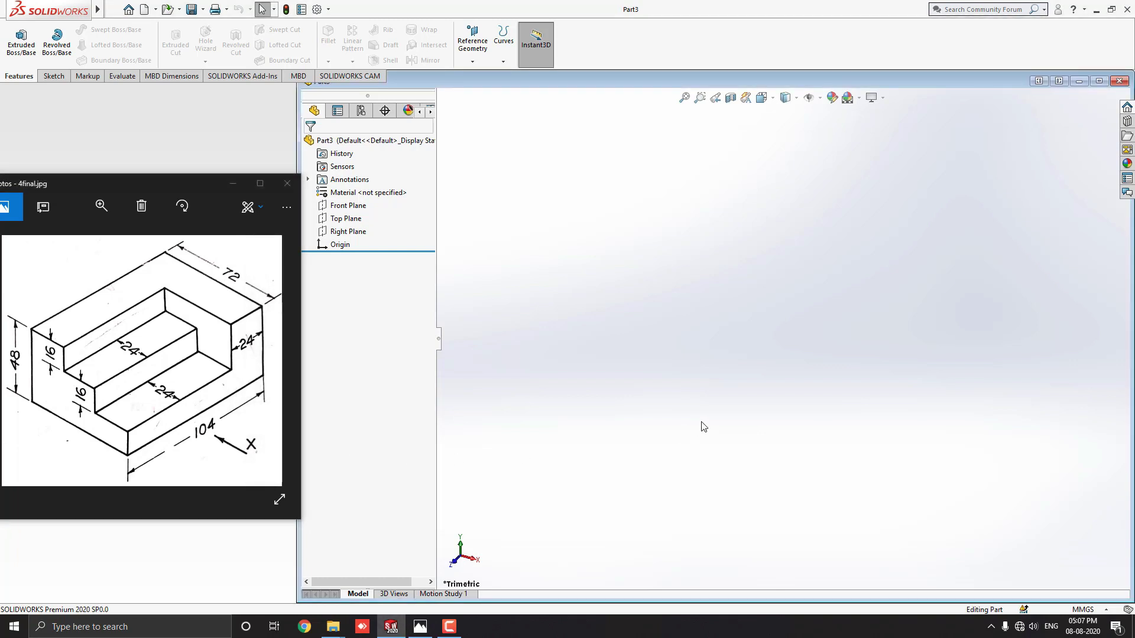
Start a sketch on the Front Plane with the Center Rectangle tool
{"action": "left_click", "coordinate": [352, 205]}
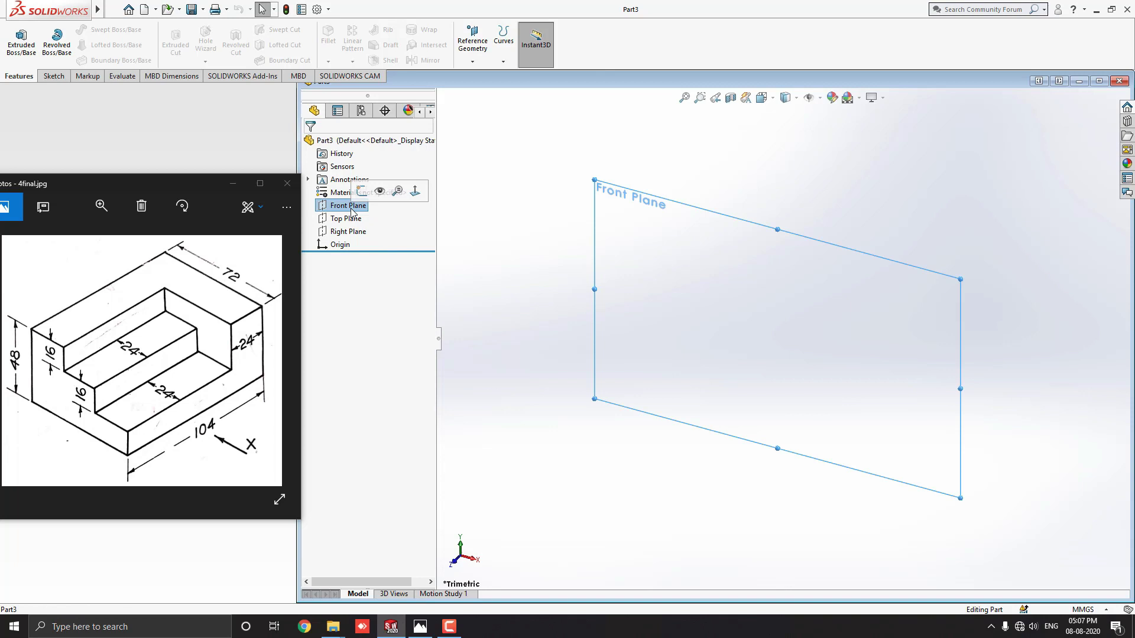
{"action": "left_click", "coordinate": [362, 195]}
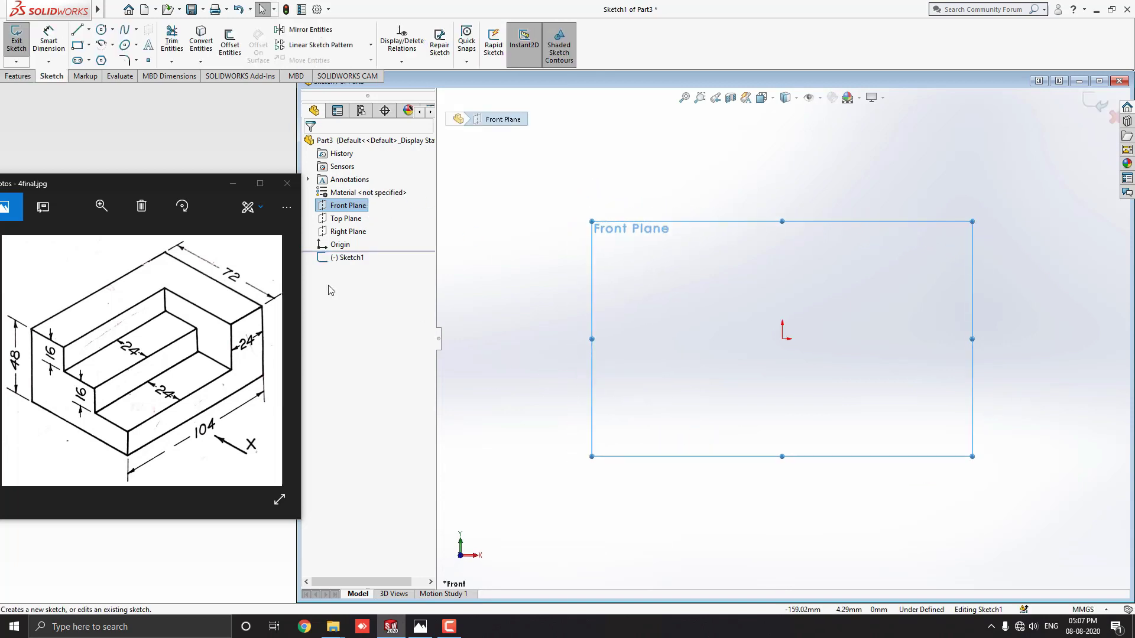
{"action": "left_click", "coordinate": [88, 45]}
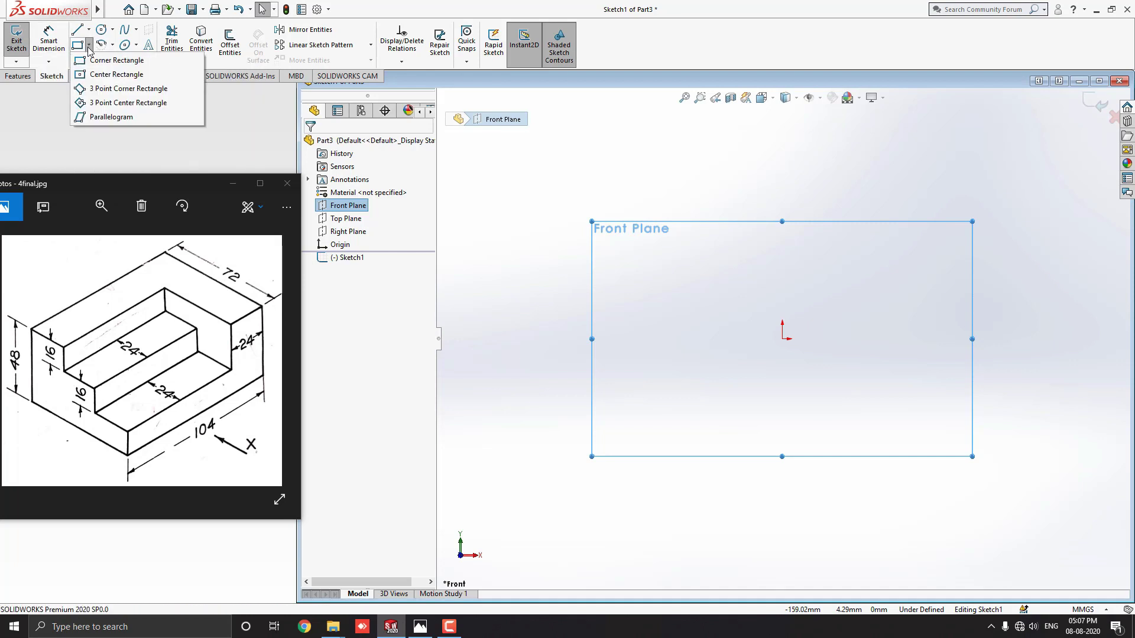
{"action": "left_click", "coordinate": [105, 75]}
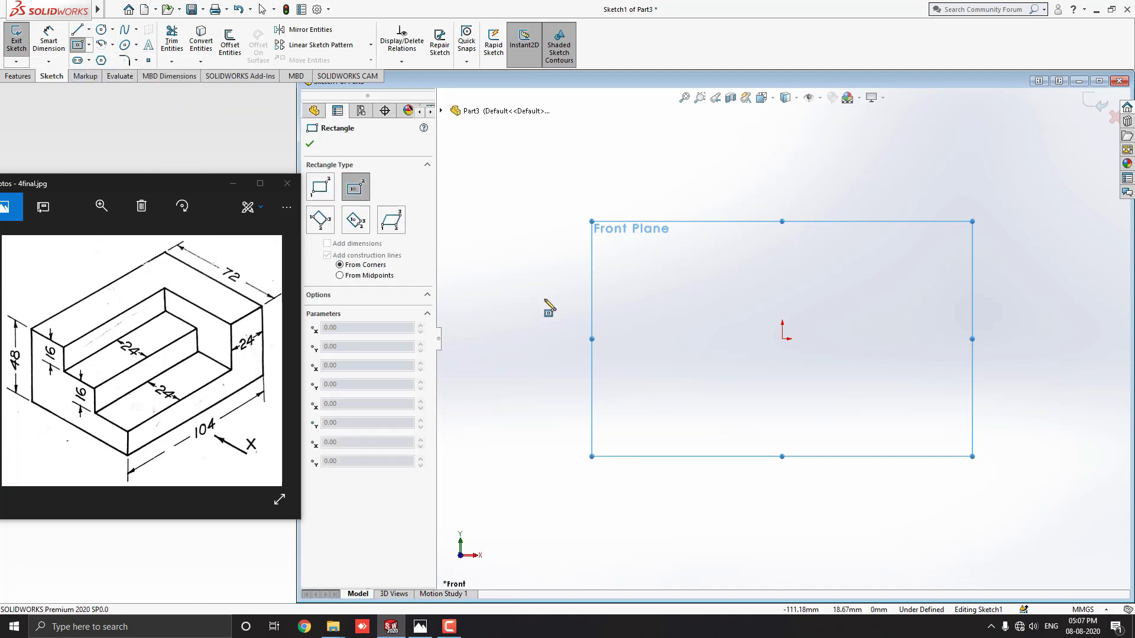
Draw a rectangle centred on the origin, 48 high by 72 wide
{"action": "left_click", "coordinate": [782, 339]}
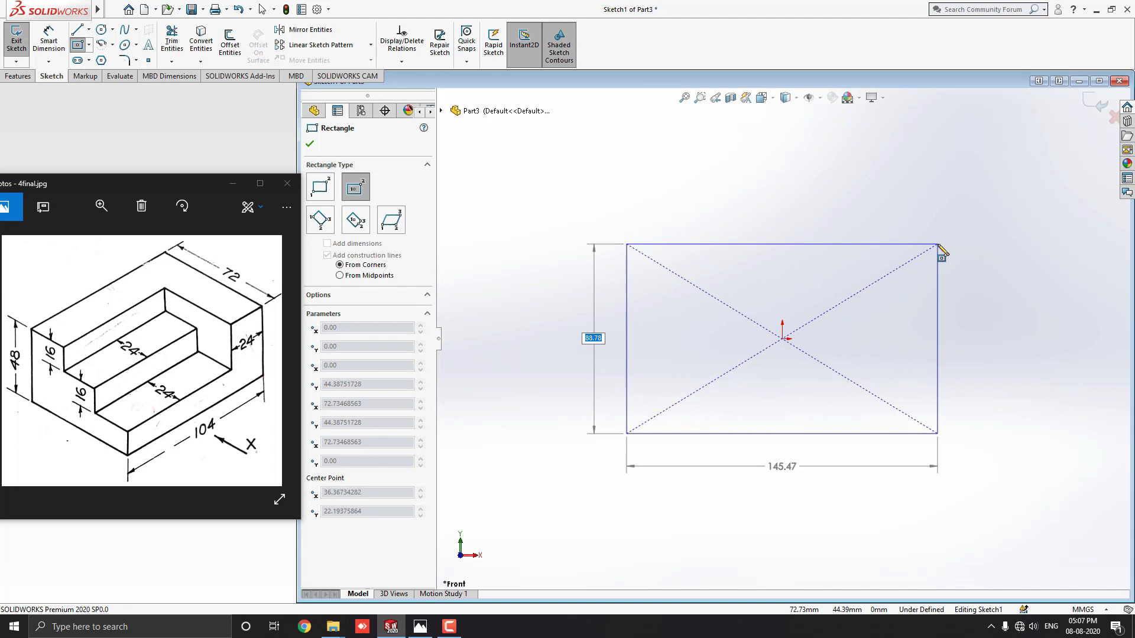
{"action": "type", "text": "48"}
{"action": "key", "text": "Tab"}
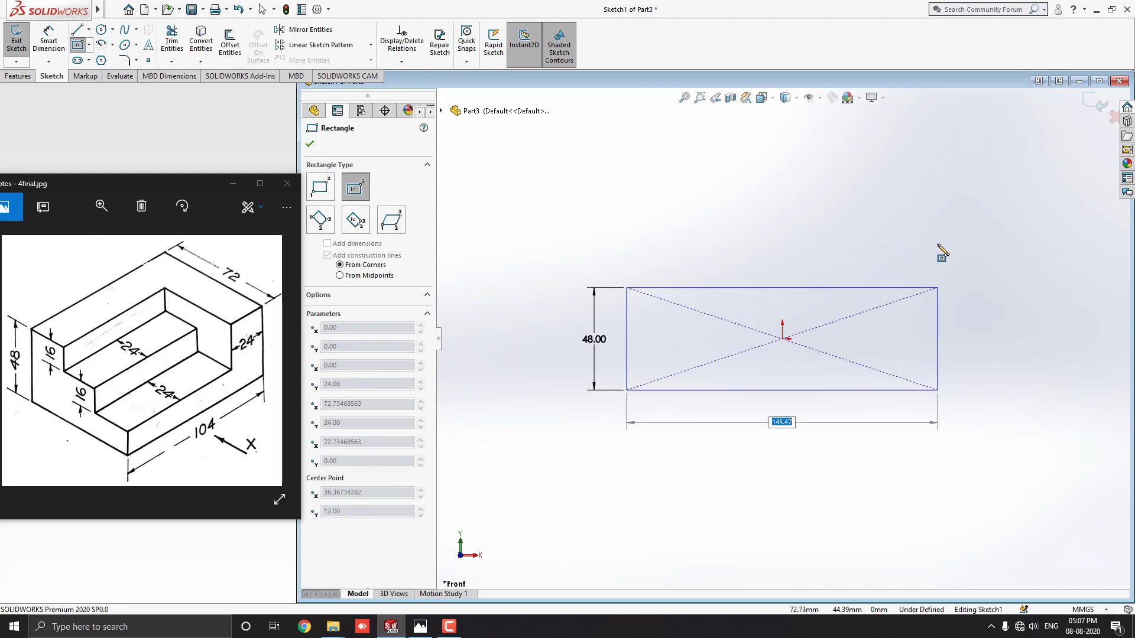
{"action": "type", "text": "72"}
{"action": "key", "text": "Return"}
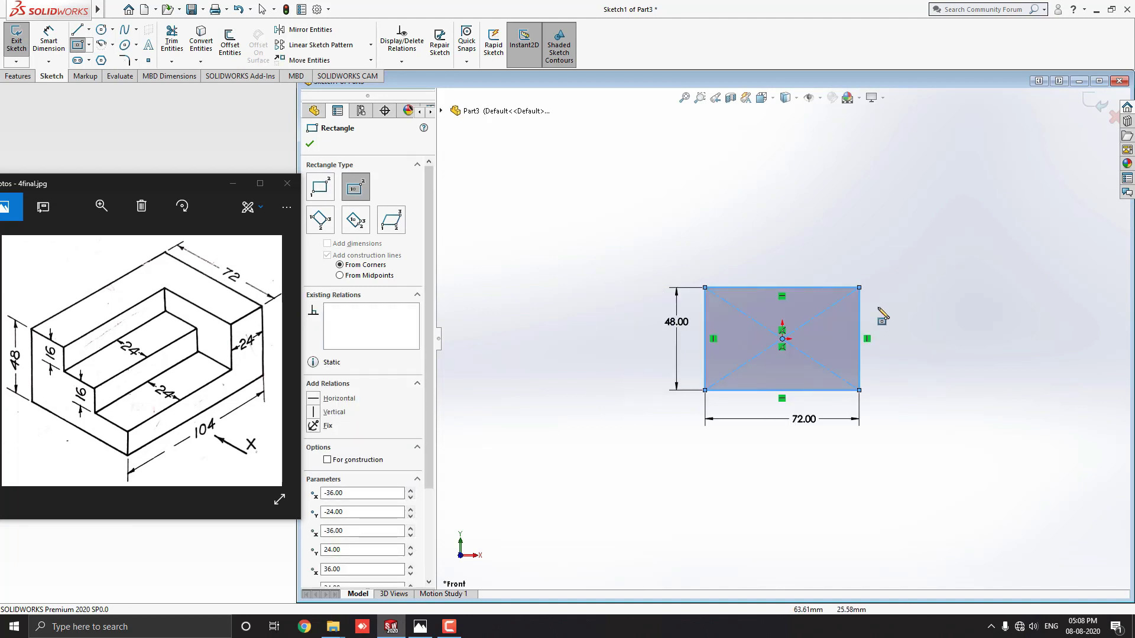
{"action": "scroll", "coordinate": [789, 340], "scroll_direction": "down", "scroll_amount": 5}
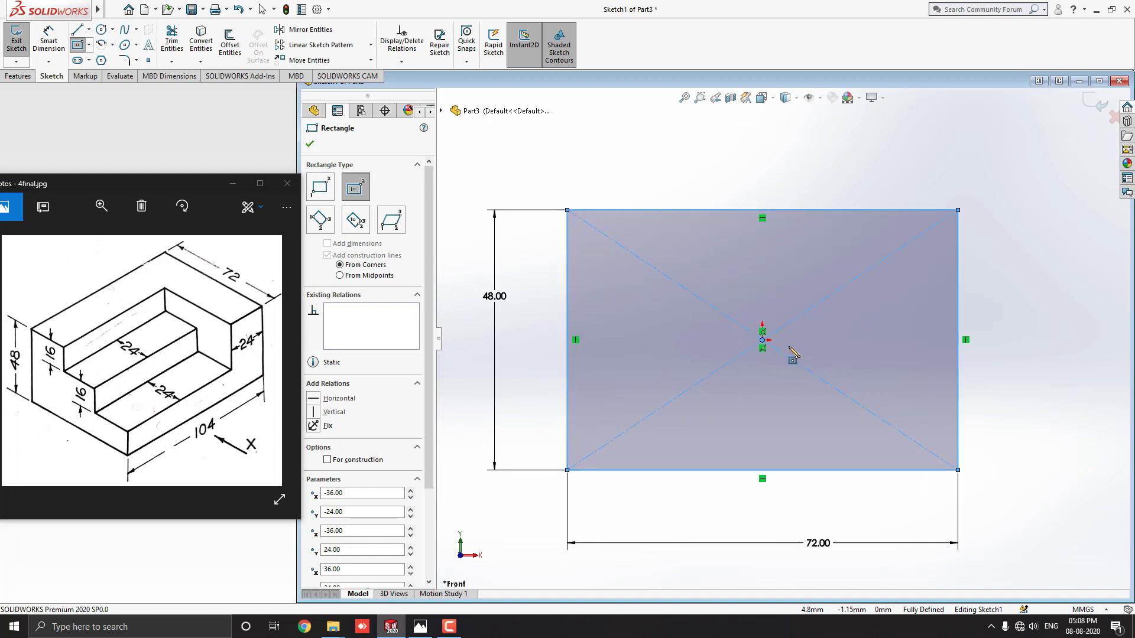
{"action": "left_click", "coordinate": [310, 143]}
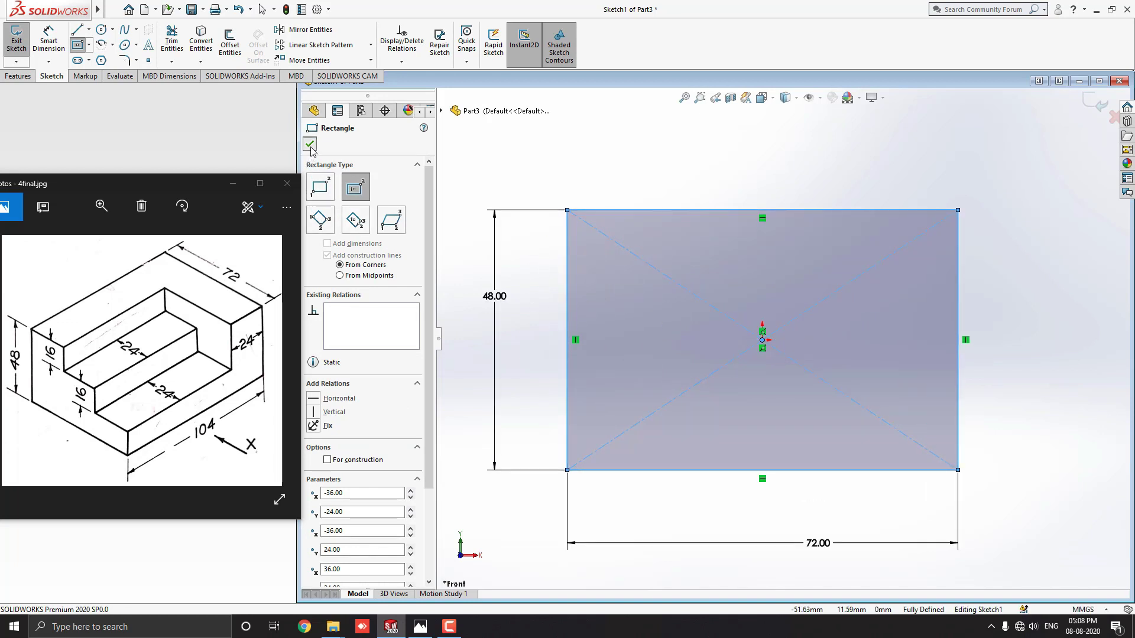
{"action": "left_click", "coordinate": [629, 177]}
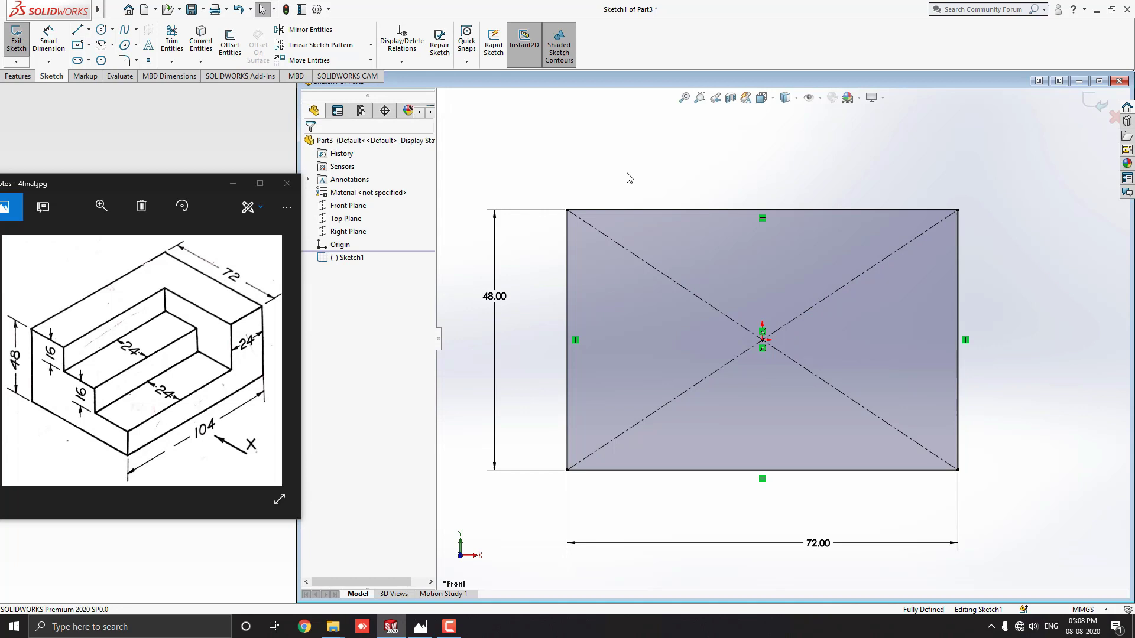
Draw a stepped line from the bottom-right corner: 16 risers, 24 treads, ending on the top edge
{"action": "left_click", "coordinate": [78, 31]}
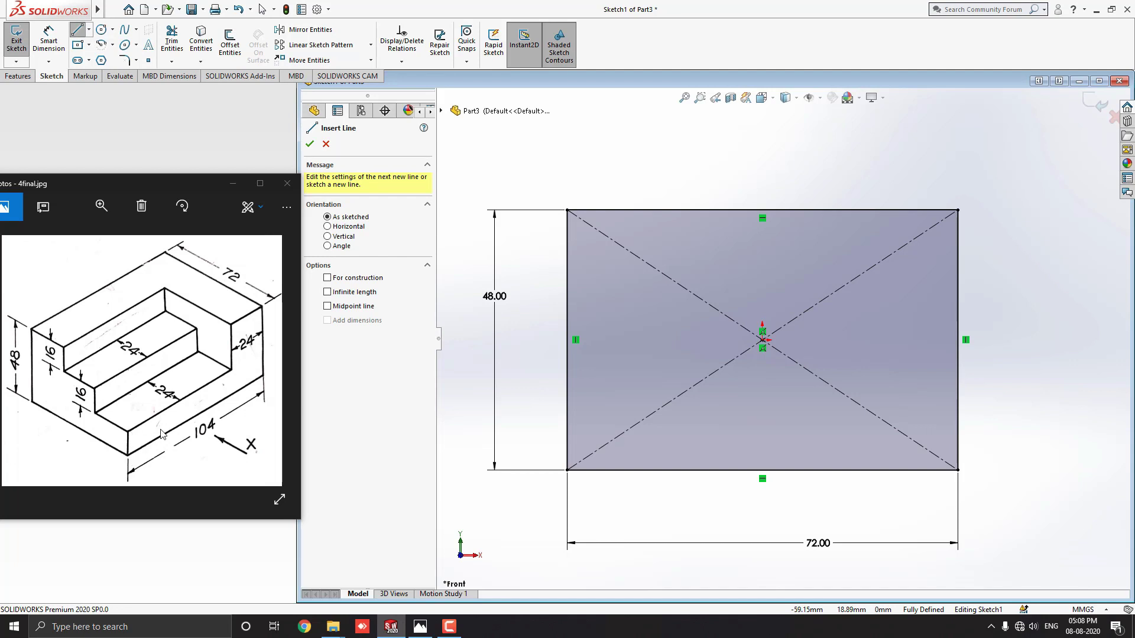
{"action": "left_click", "coordinate": [958, 469]}
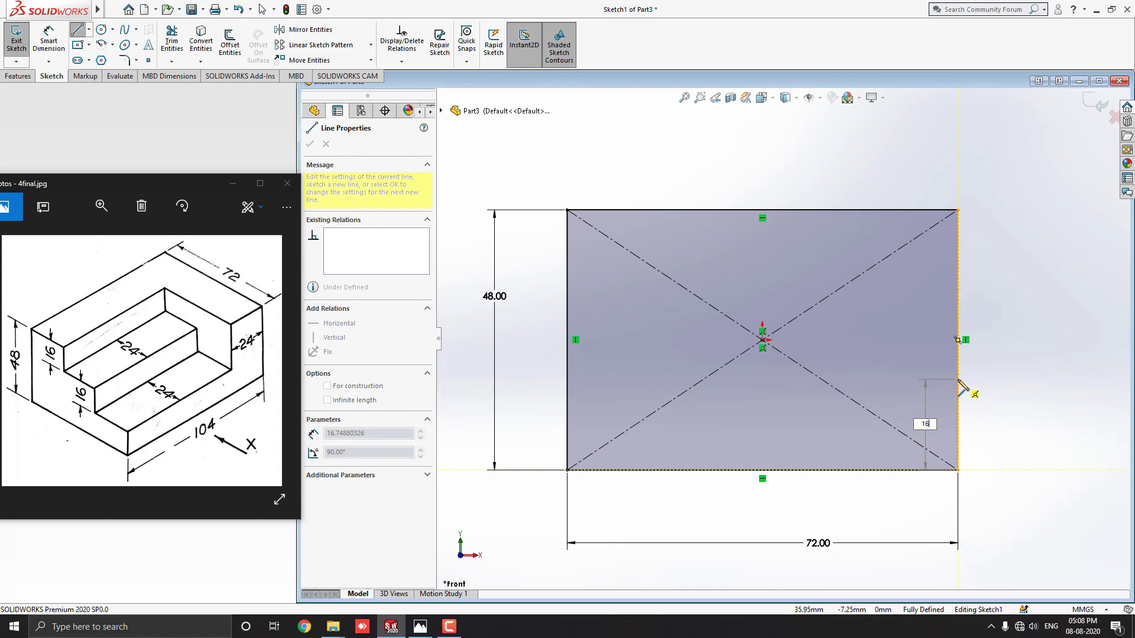
{"action": "left_click", "coordinate": [958, 383]}
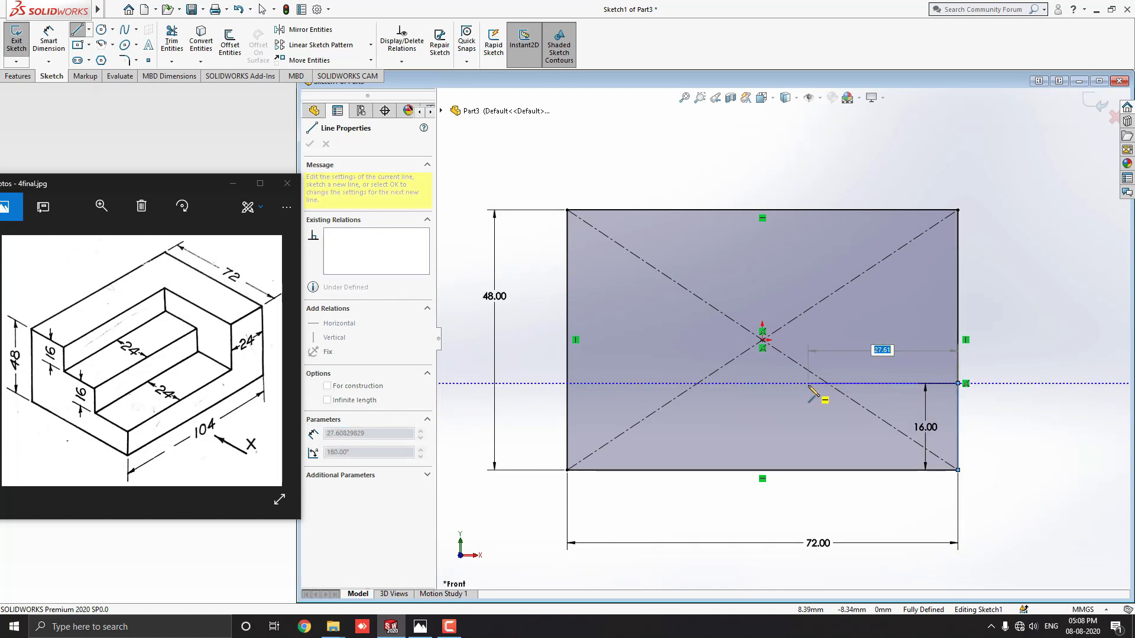
{"action": "type", "text": "24"}
{"action": "key", "text": "Return"}
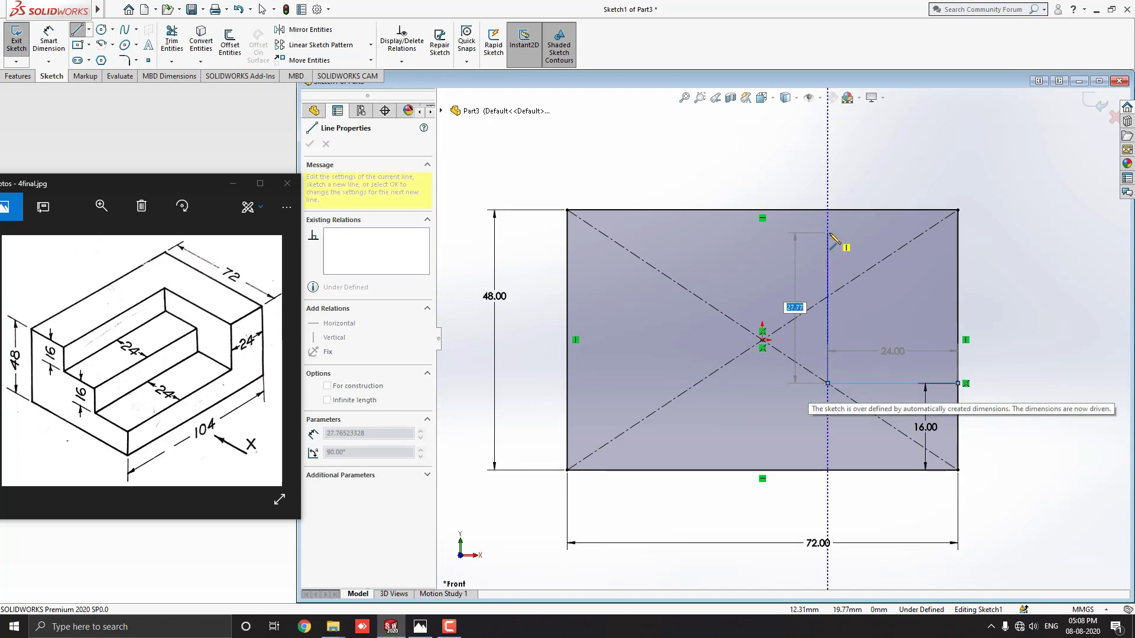
{"action": "type", "text": "16"}
{"action": "key", "text": "Return"}
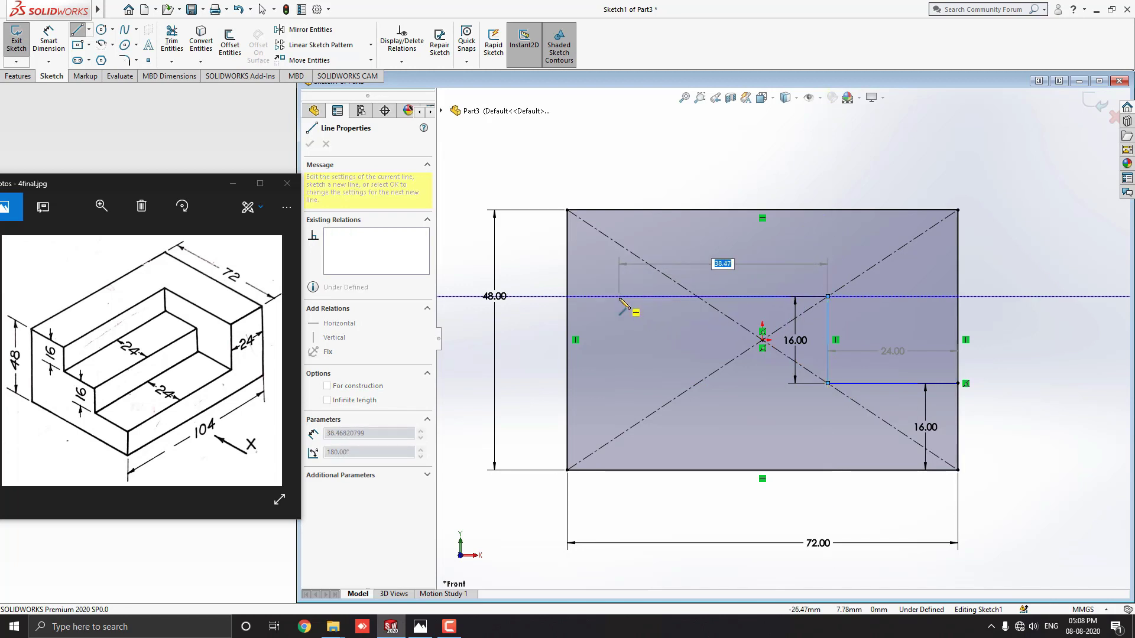
{"action": "type", "text": "24"}
{"action": "key", "text": "Return"}
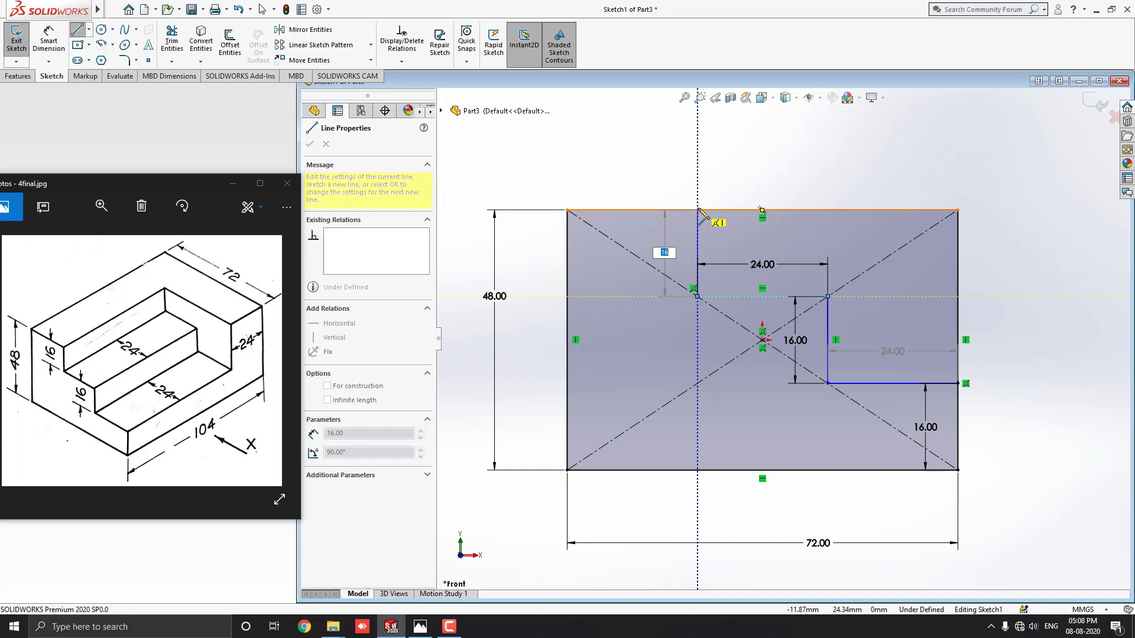
{"action": "left_click", "coordinate": [698, 210]}
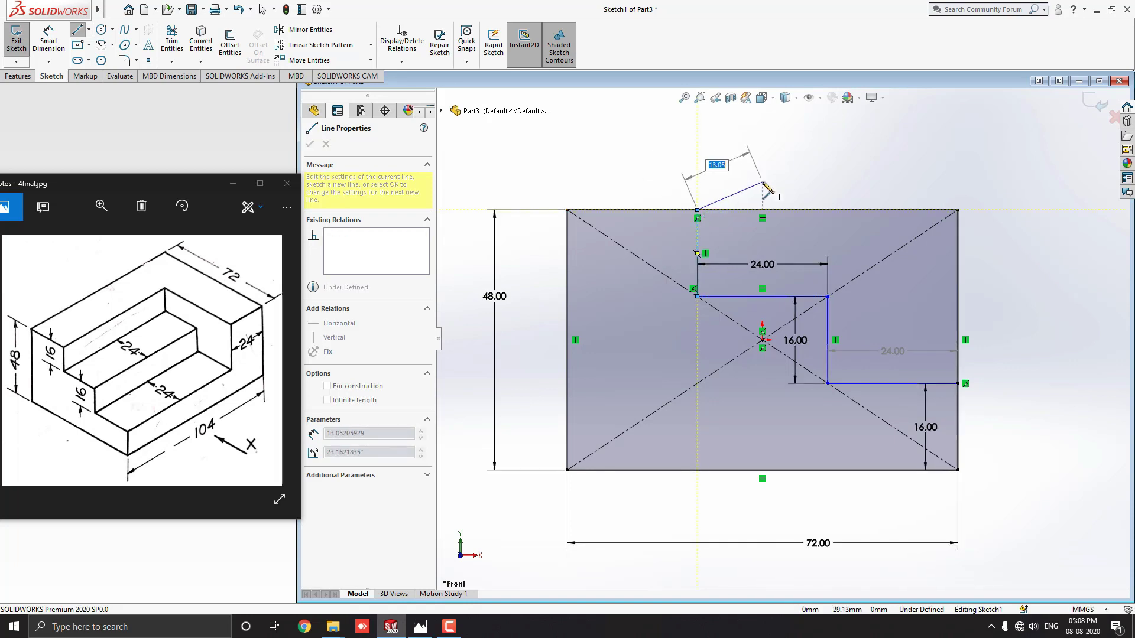
{"action": "key", "text": "Escape"}
Move both 24.00 tread dimensions above the rectangle and both 16.00 risers to its right
{"action": "scroll", "coordinate": [783, 339], "scroll_direction": "up", "scroll_amount": 2}
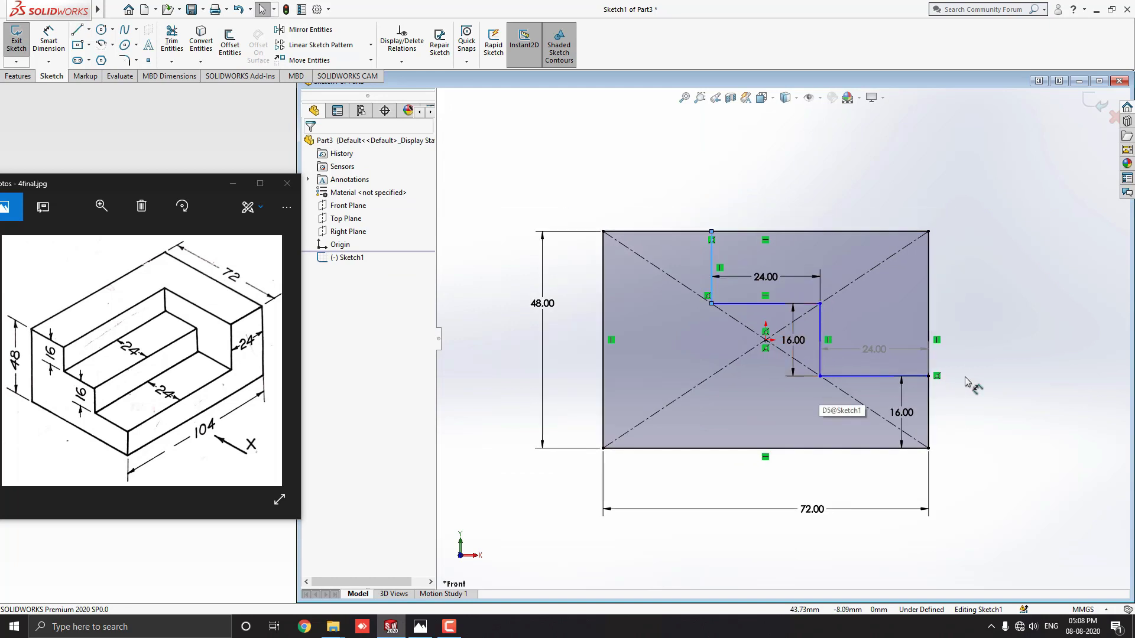
{"action": "left_click_drag", "start_coordinate": [902, 412], "coordinate": [995, 414]}
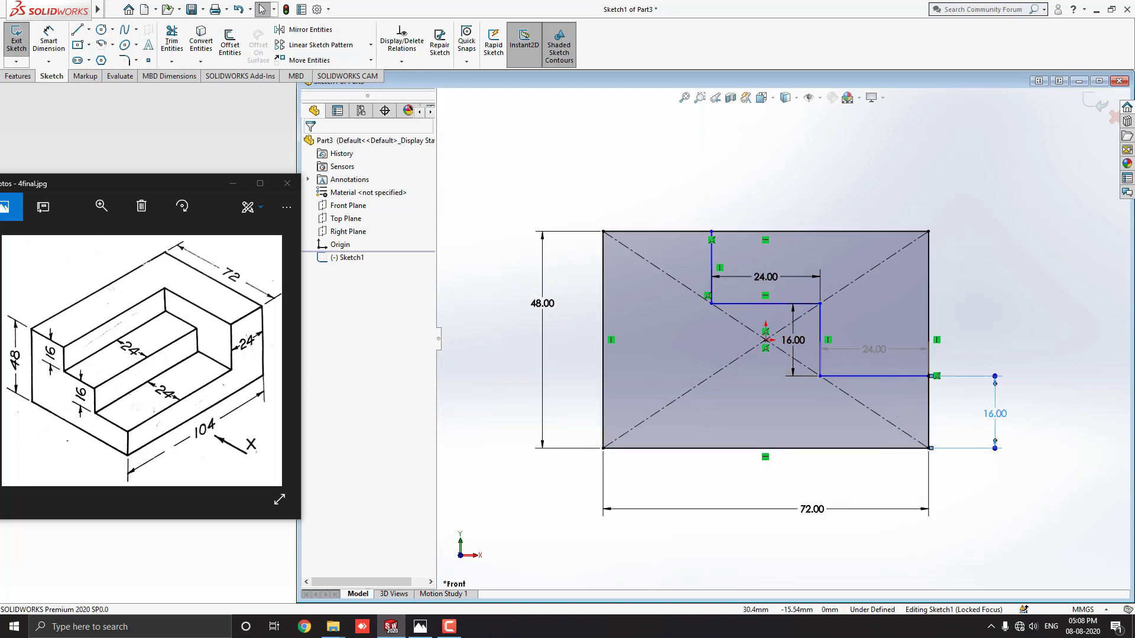
{"action": "left_click_drag", "start_coordinate": [873, 350], "coordinate": [887, 172]}
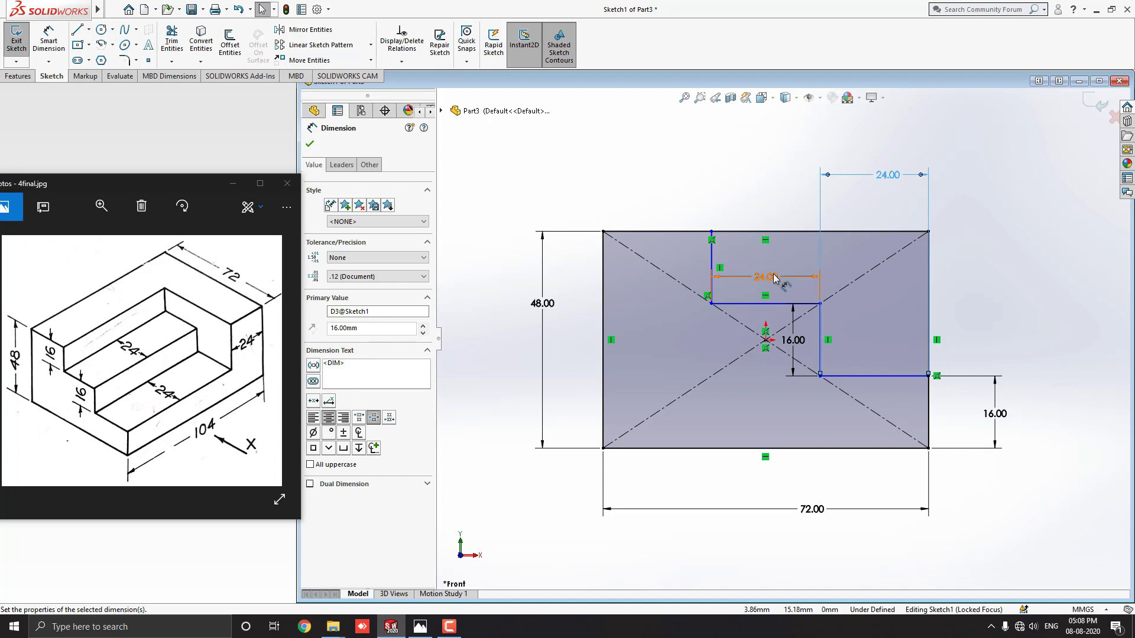
{"action": "left_click_drag", "start_coordinate": [775, 278], "coordinate": [776, 174]}
{"action": "left_click_drag", "start_coordinate": [793, 340], "coordinate": [1019, 340]}
{"action": "left_click", "coordinate": [976, 473]}
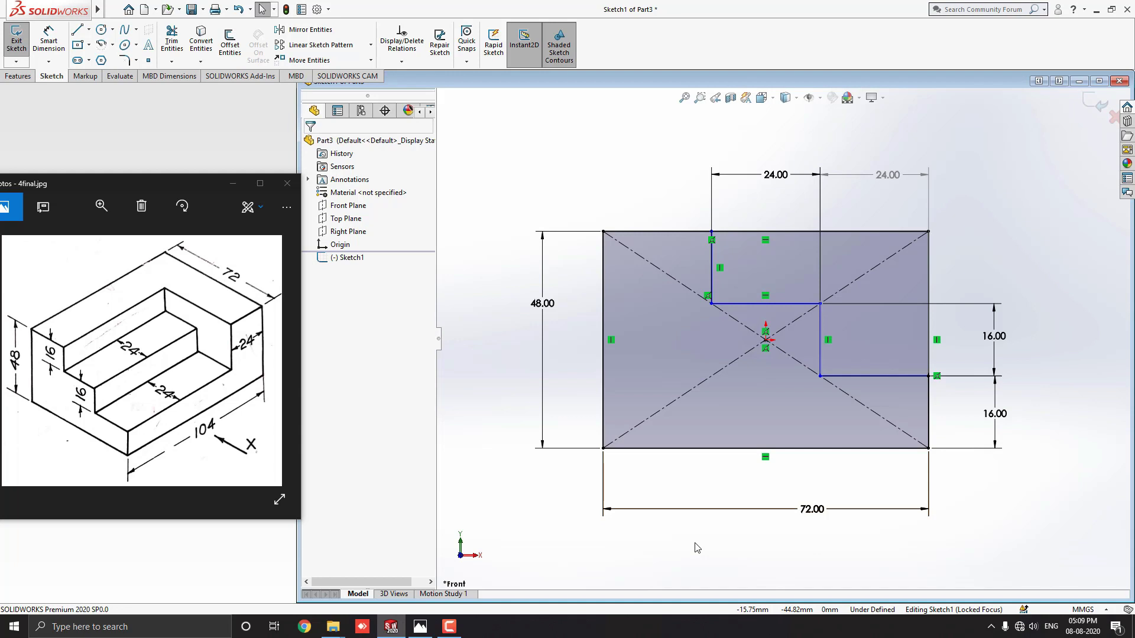
Start an Extruded Boss/Base with the L-shaped stepped region as the selected contour
{"action": "left_click", "coordinate": [21, 80]}
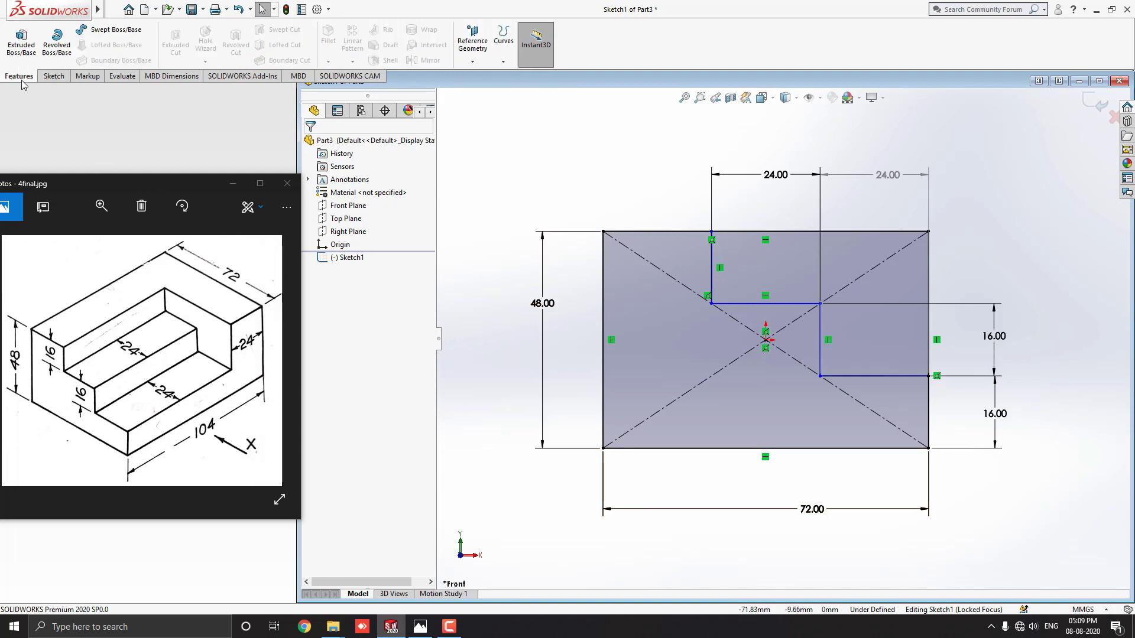
{"action": "left_click", "coordinate": [21, 39]}
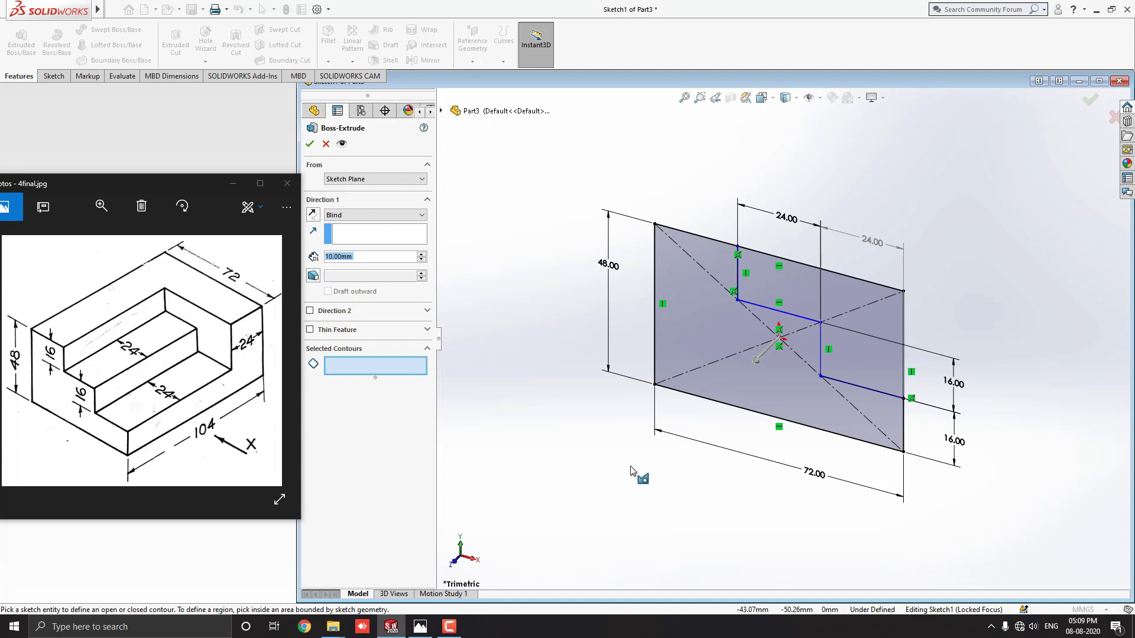
{"action": "left_click", "coordinate": [356, 366]}
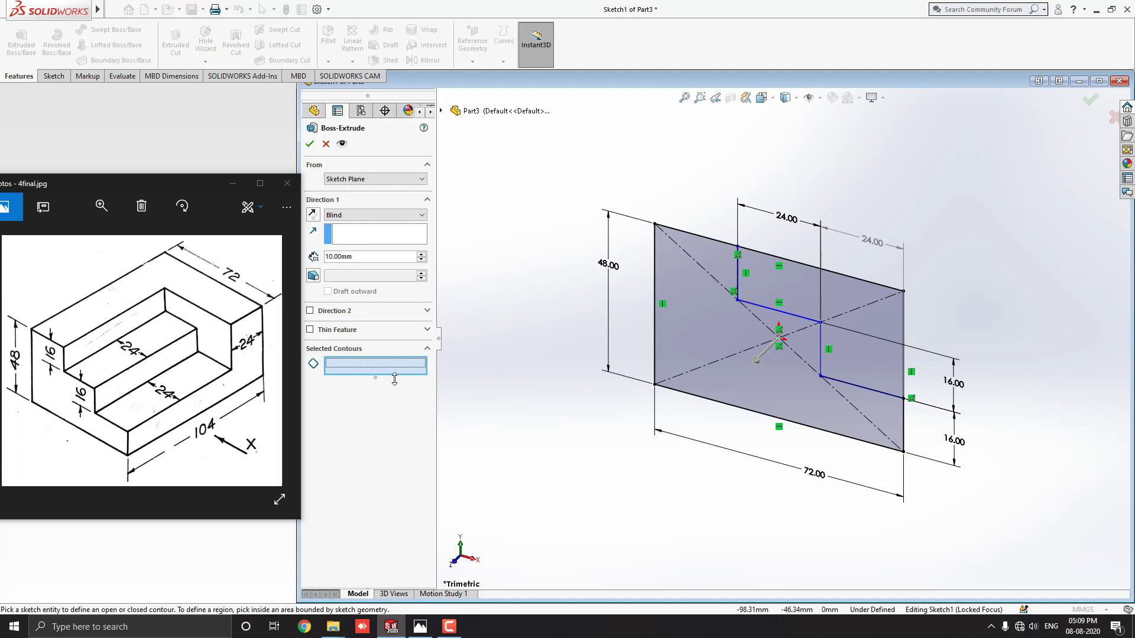
{"action": "left_click", "coordinate": [737, 381]}
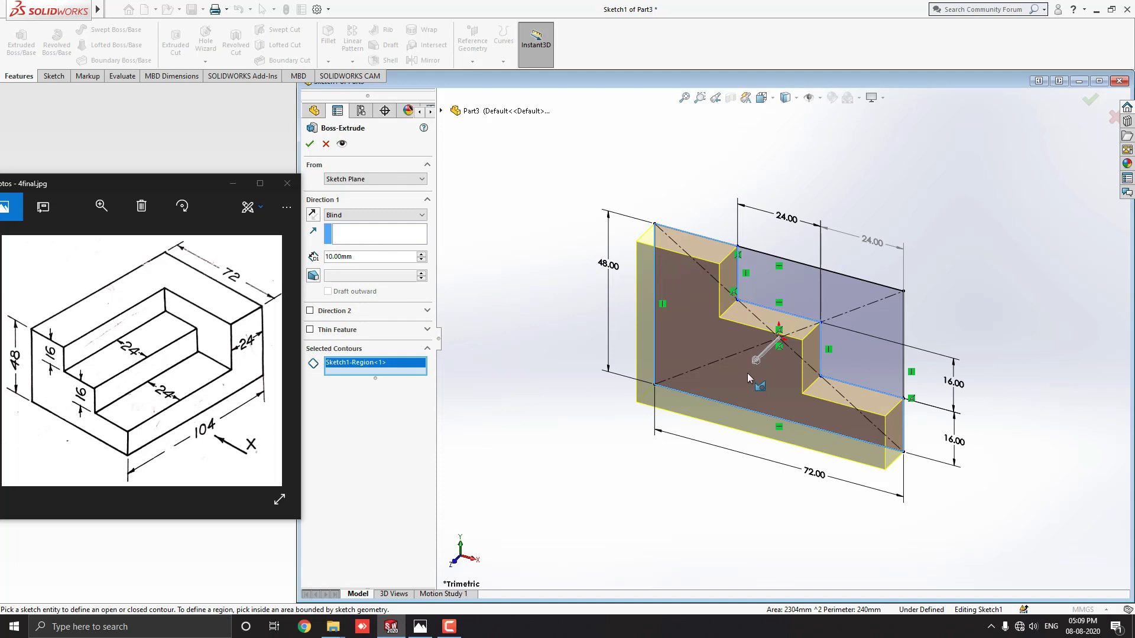
Reverse the extrusion direction and extrude the stepped region blind 104 mm
{"action": "mouse_move", "coordinate": [755, 359]}
{"action": "left_mouse_down"}
{"action": "mouse_move", "coordinate": [667, 449]}
{"action": "mouse_move", "coordinate": [674, 436]}
{"action": "left_mouse_up"}
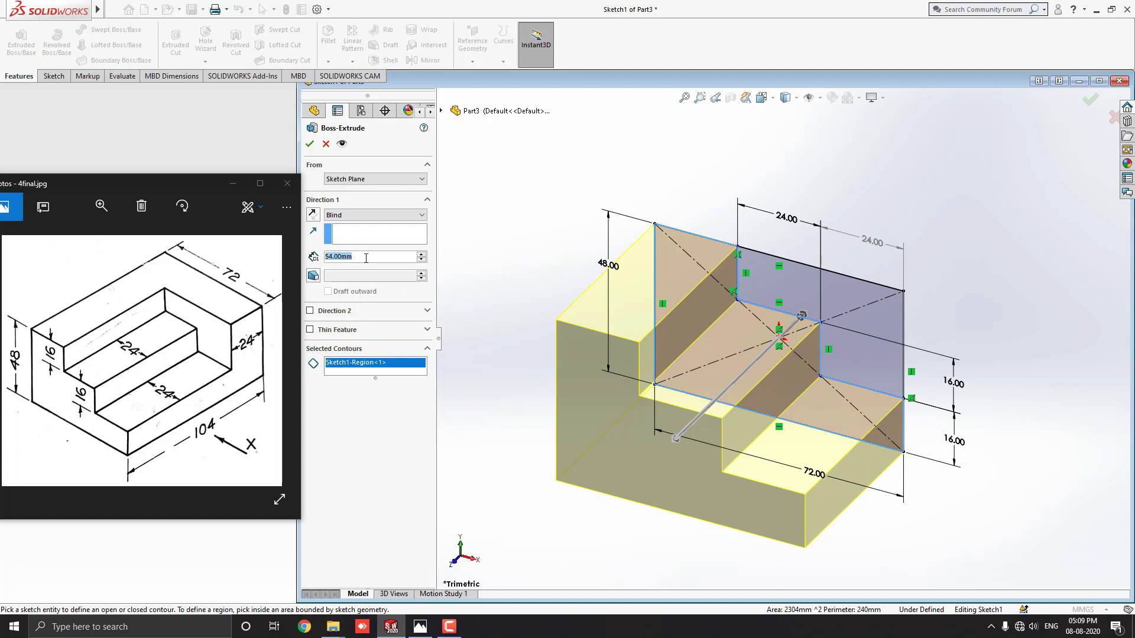
{"action": "type", "text": "104"}
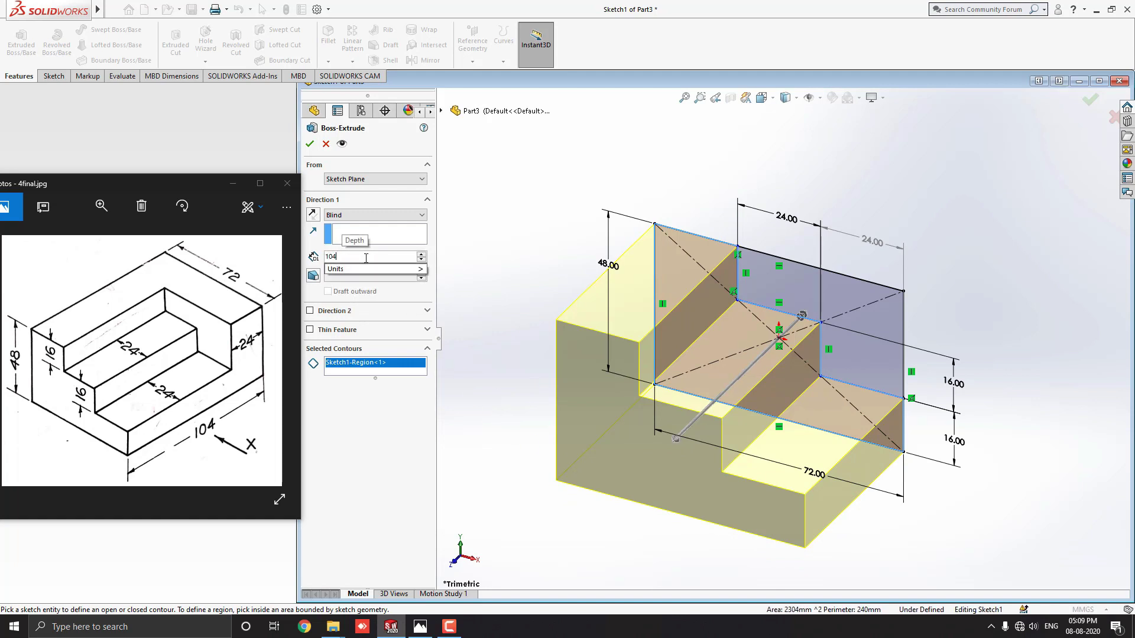
{"action": "key", "text": "Return"}
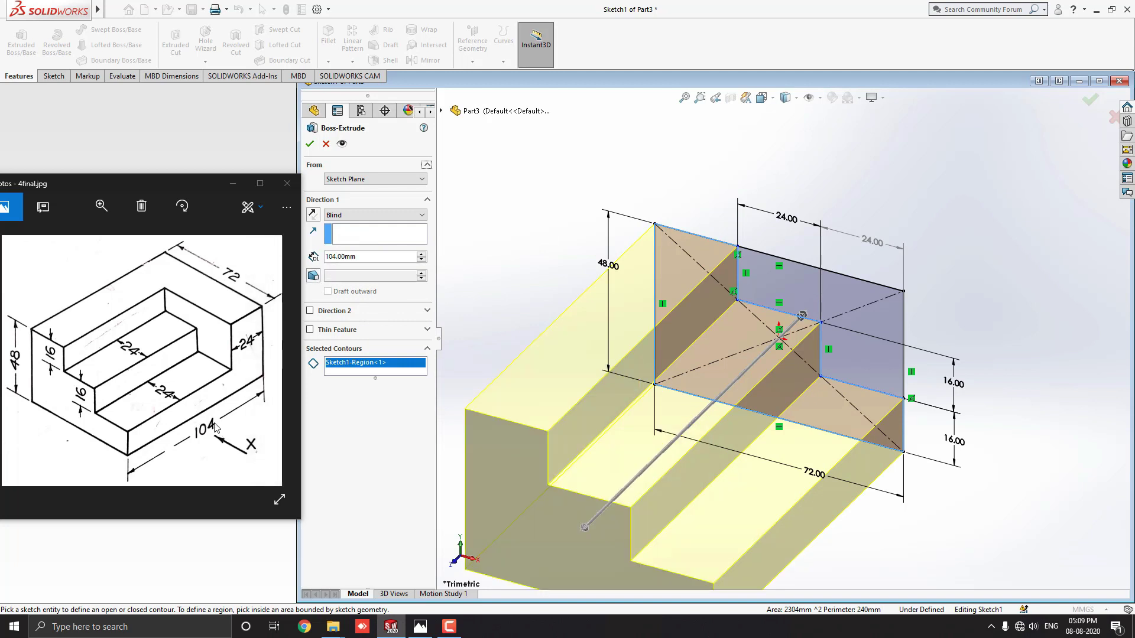
{"action": "scroll", "coordinate": [679, 400], "scroll_direction": "up", "scroll_amount": 2}
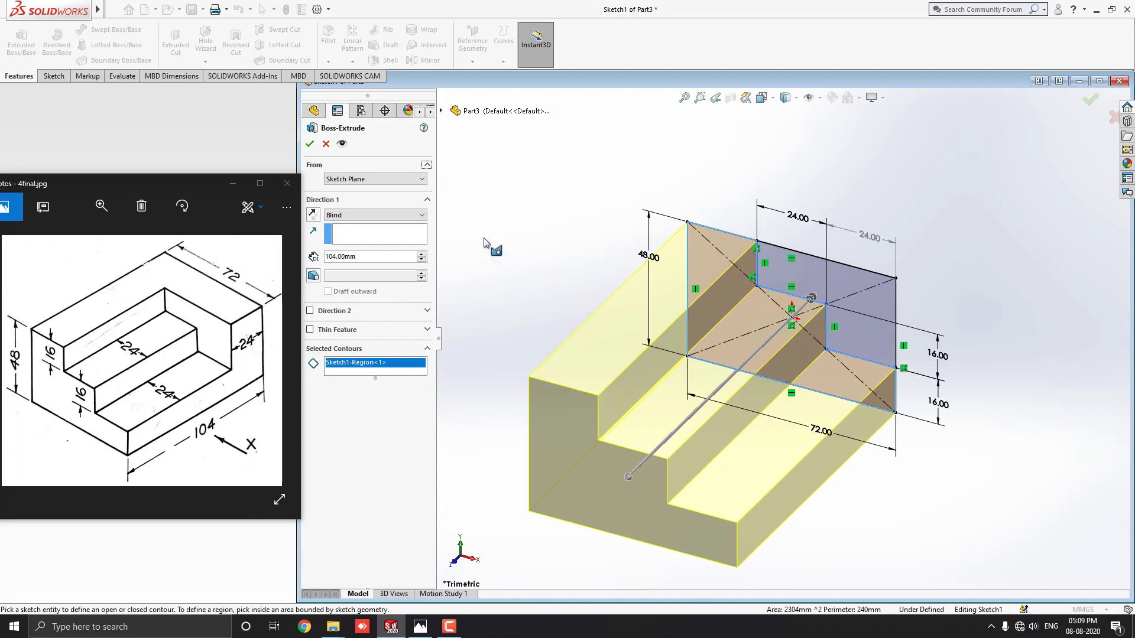
{"action": "left_click", "coordinate": [309, 144]}
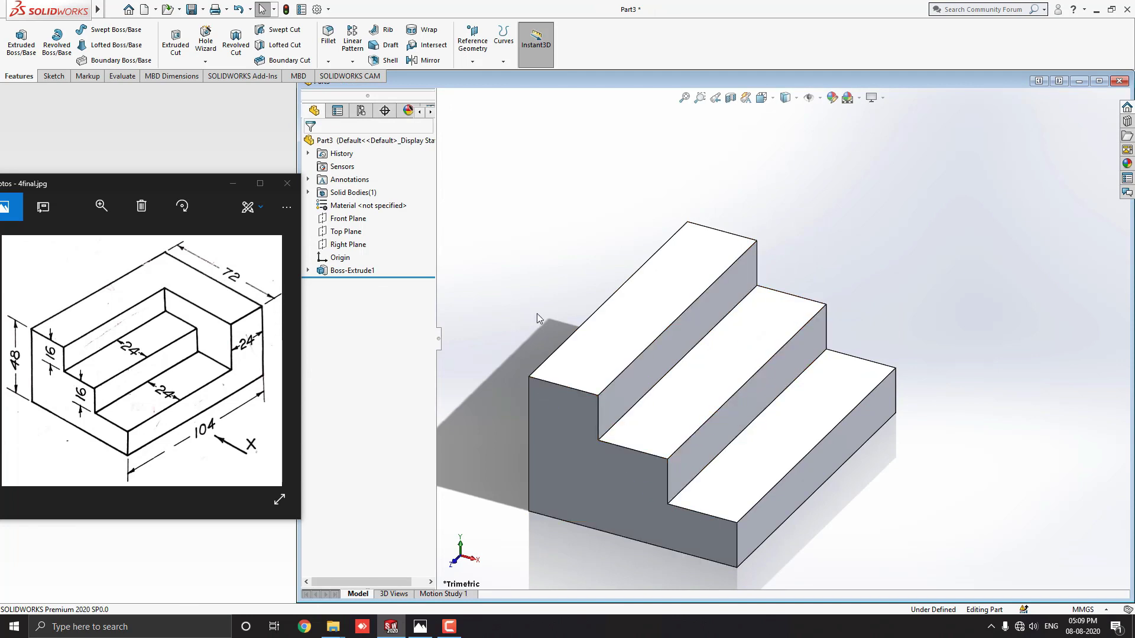
Reuse Sketch1 to extrude its upper-right rectangle region 24 mm as Boss-Extrude2
{"action": "left_click", "coordinate": [308, 271]}
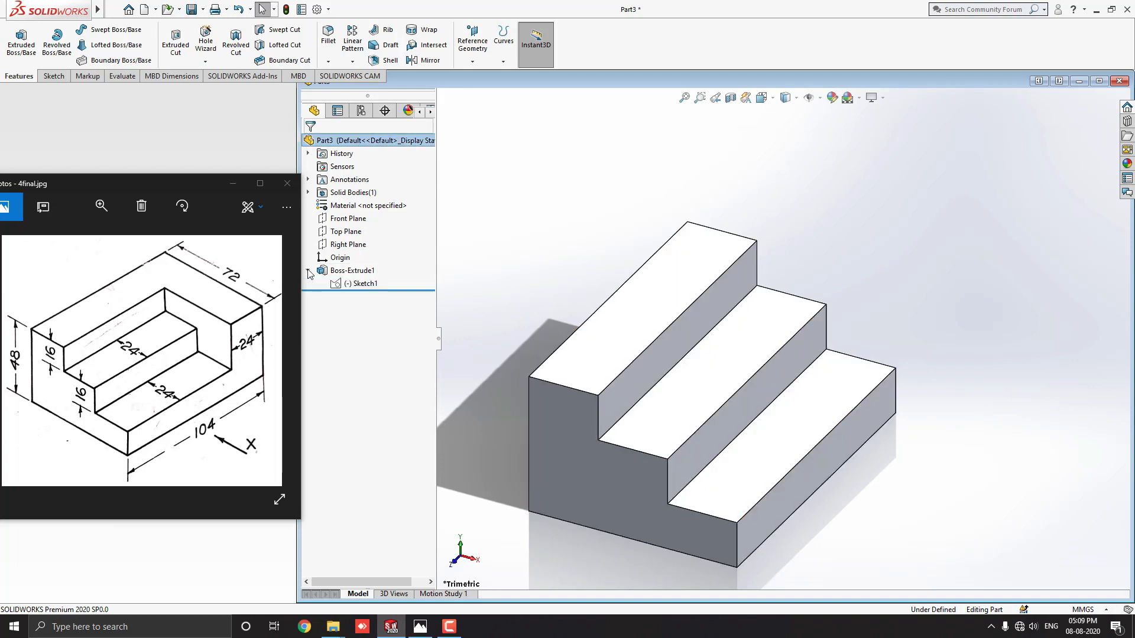
{"action": "left_click", "coordinate": [344, 284]}
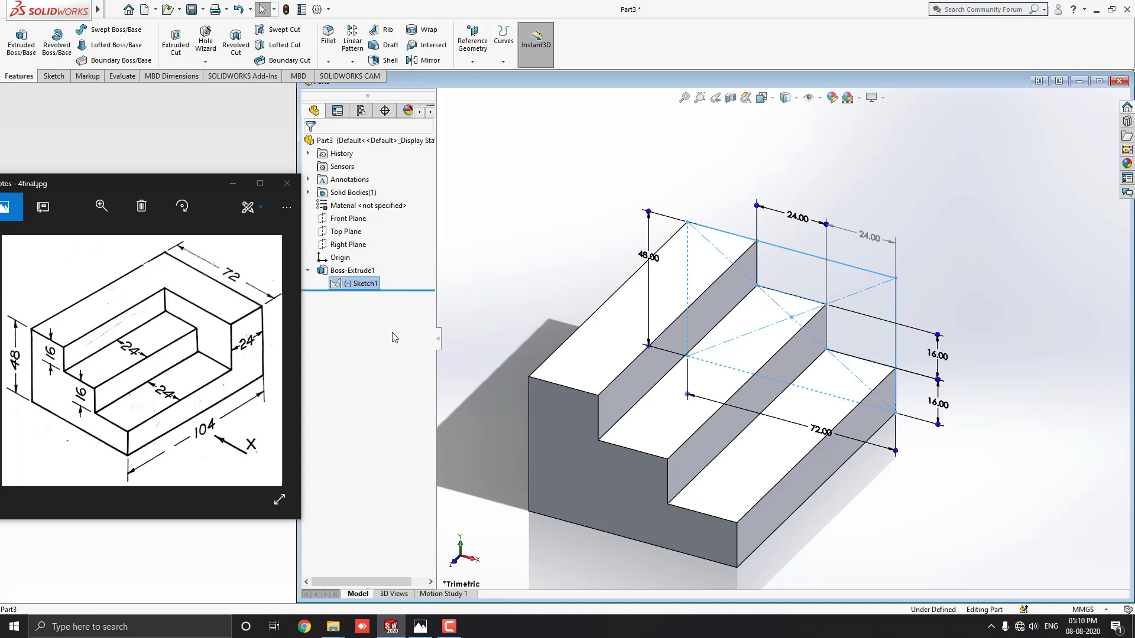
{"action": "left_click", "coordinate": [25, 47]}
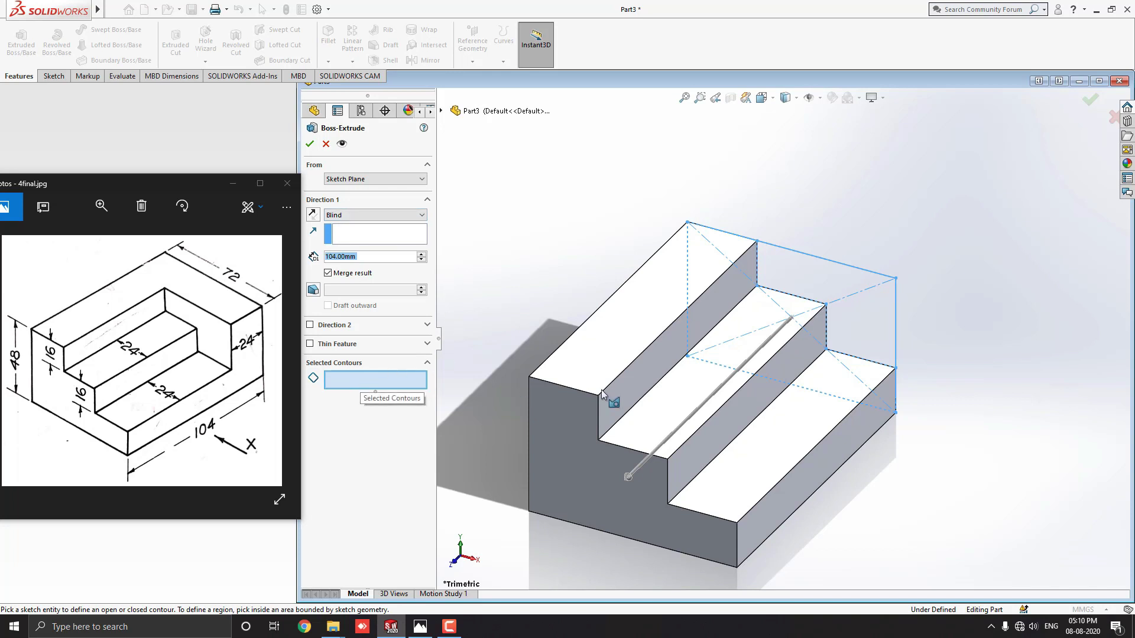
{"action": "left_click", "coordinate": [859, 330]}
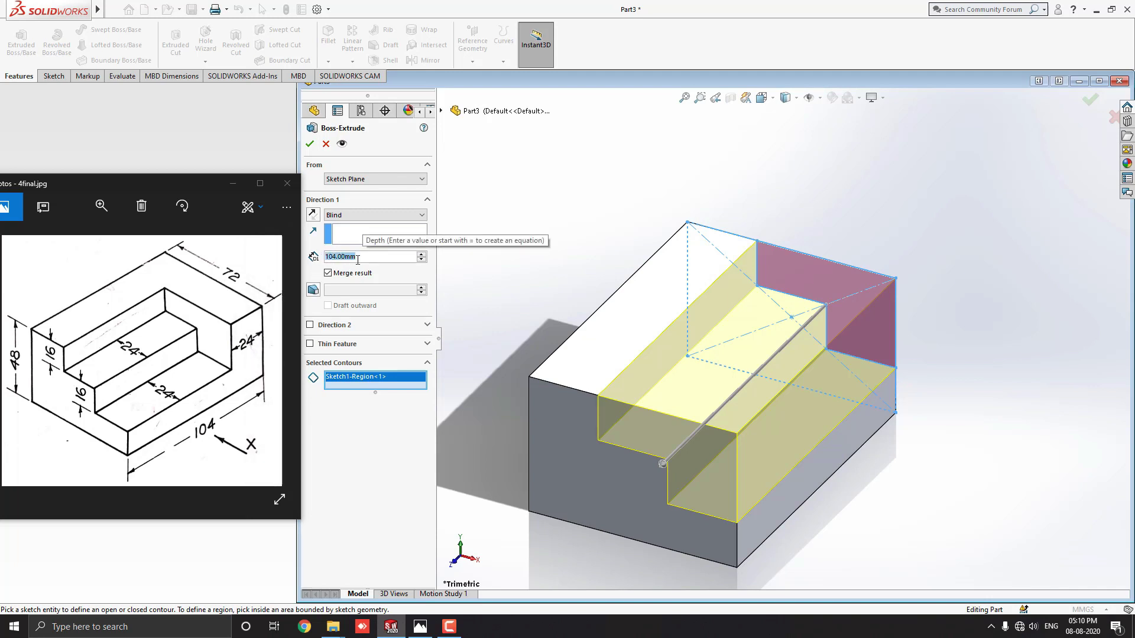
{"action": "type", "text": "24"}
{"action": "key", "text": "Return"}
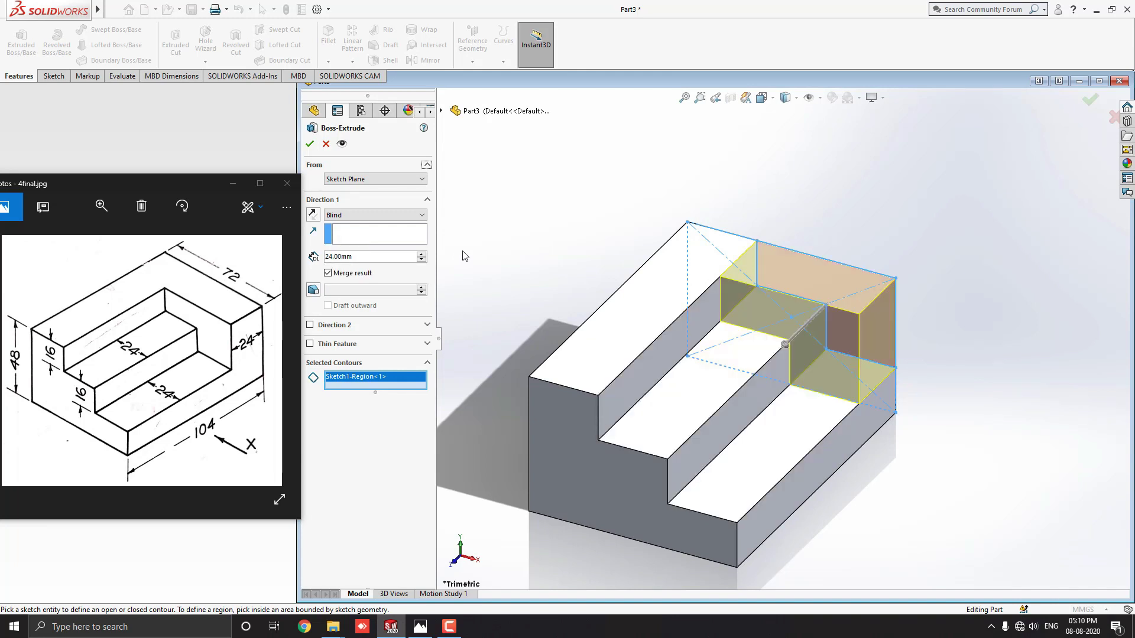
{"action": "left_click", "coordinate": [309, 145]}
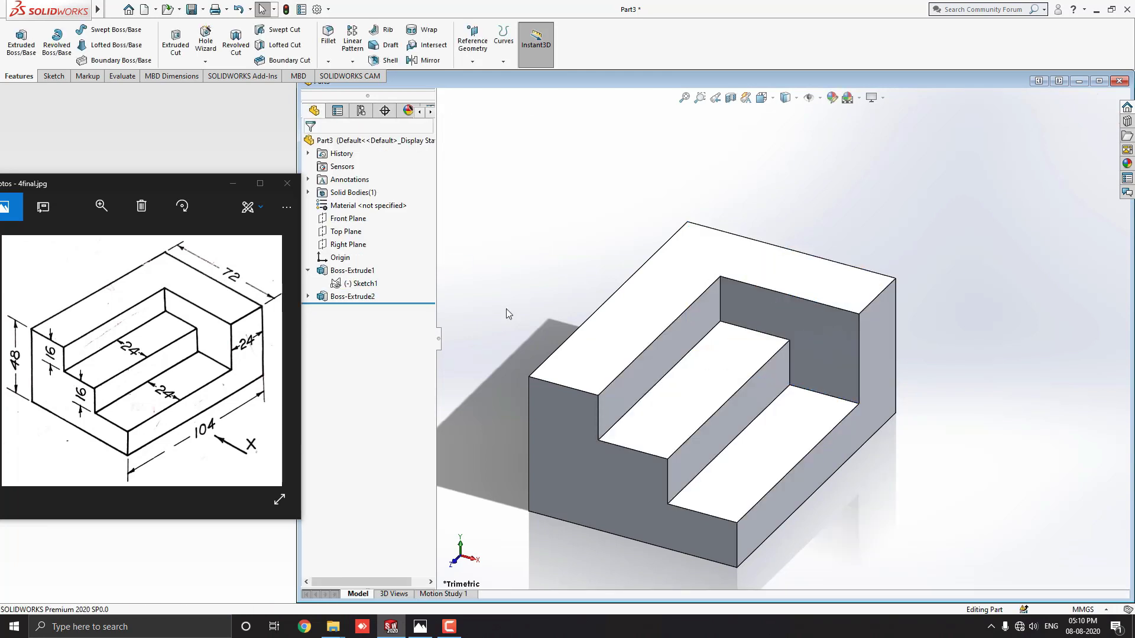
{"action": "middle_click_drag", "start_coordinate": [733, 422], "coordinate": [793, 441]}
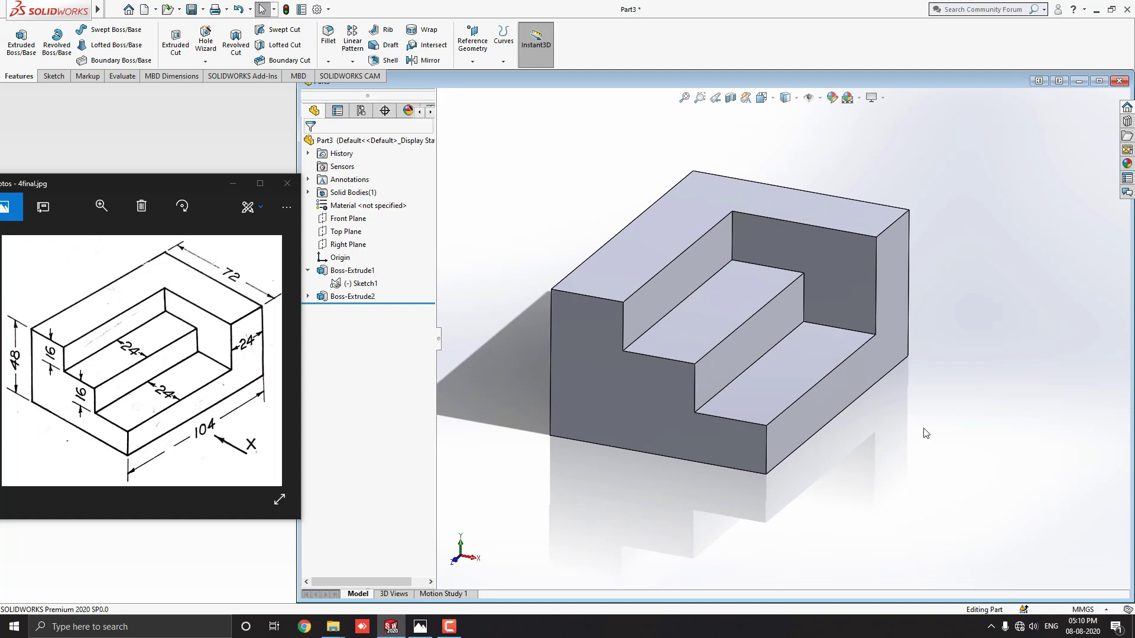
Apply the cast copper appearance from Appearances > Metal > Copper to the whole body
{"action": "left_click", "coordinate": [1126, 165]}
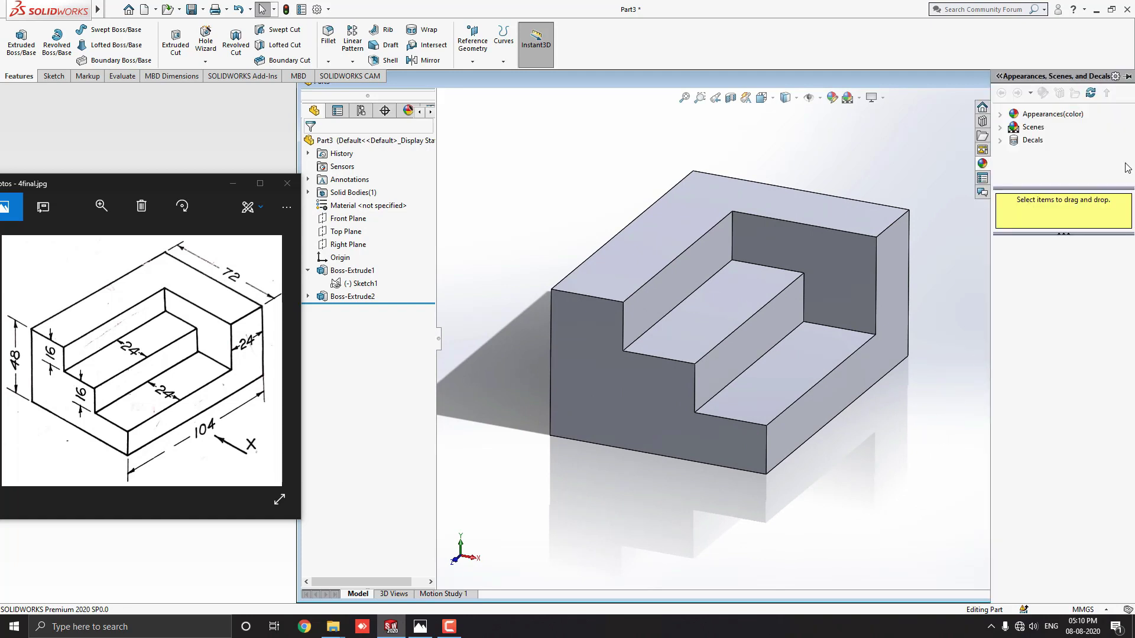
{"action": "left_click", "coordinate": [1018, 116]}
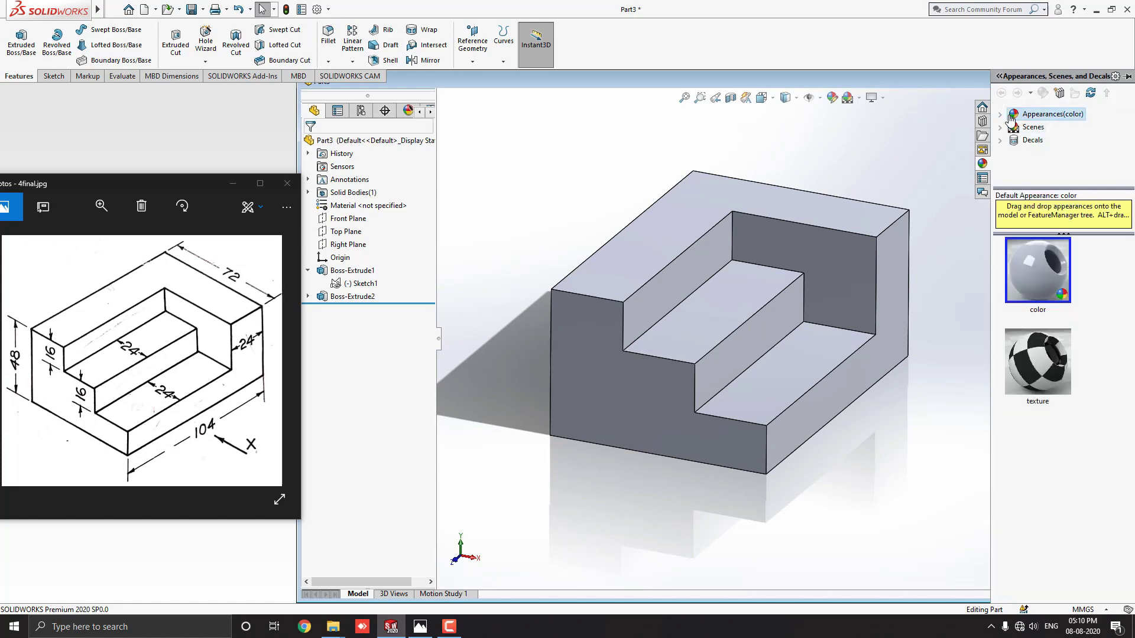
{"action": "left_click", "coordinate": [1000, 115]}
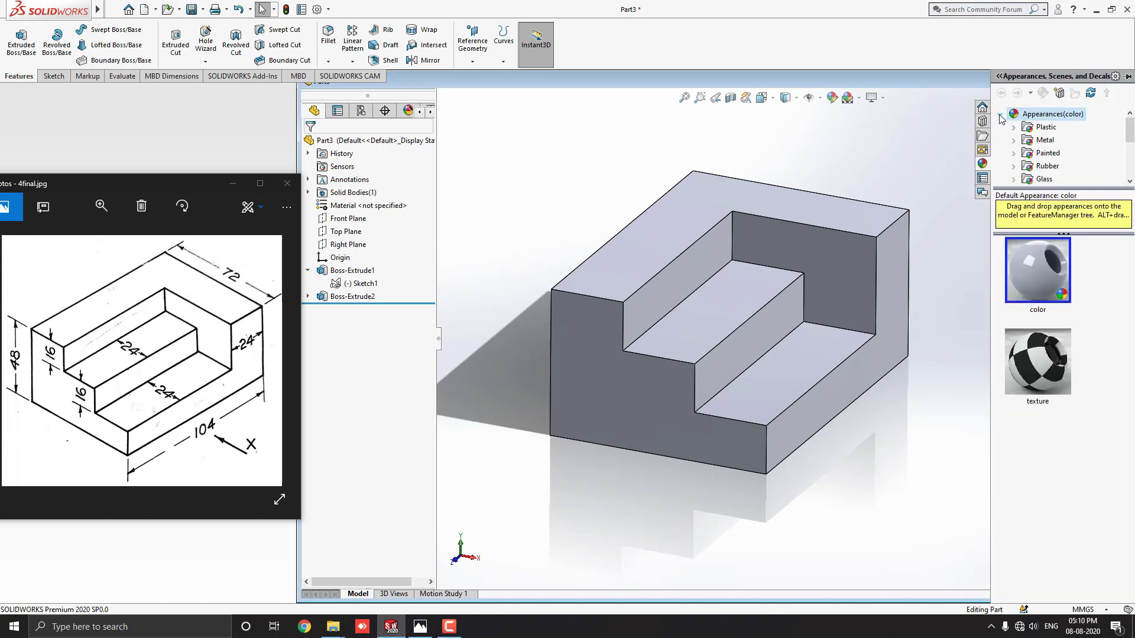
{"action": "left_click", "coordinate": [1017, 142]}
{"action": "scroll", "coordinate": [1040, 147], "scroll_direction": "down", "scroll_amount": 2}
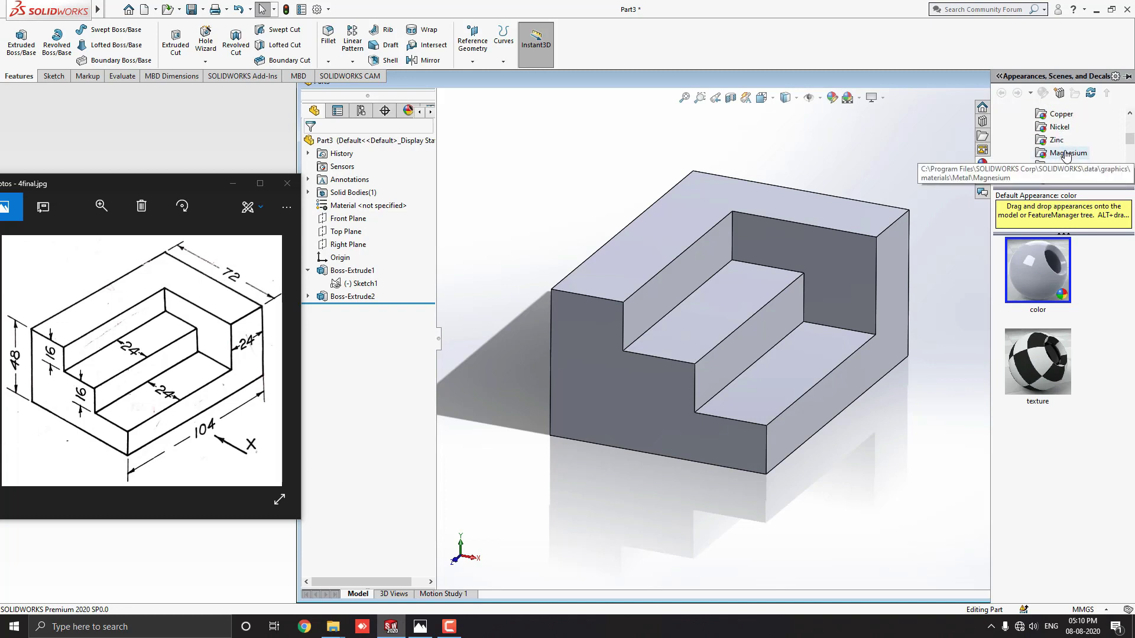
{"action": "left_click", "coordinate": [1062, 115]}
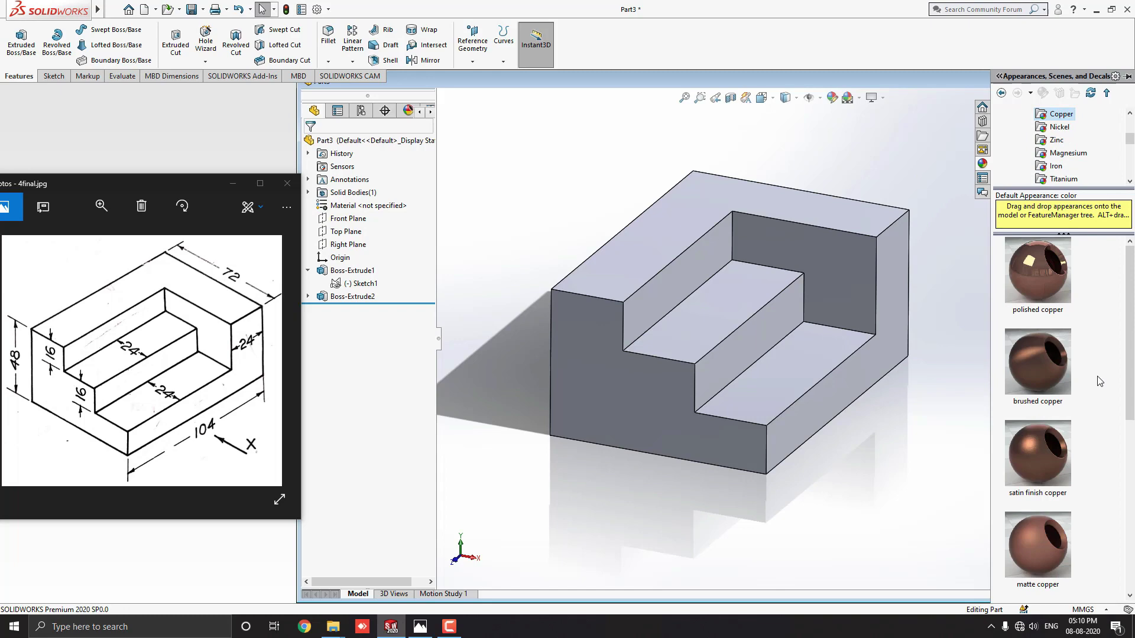
{"action": "scroll", "coordinate": [1100, 382], "scroll_direction": "down", "scroll_amount": 3}
{"action": "left_click_drag", "start_coordinate": [1057, 537], "coordinate": [791, 399]}
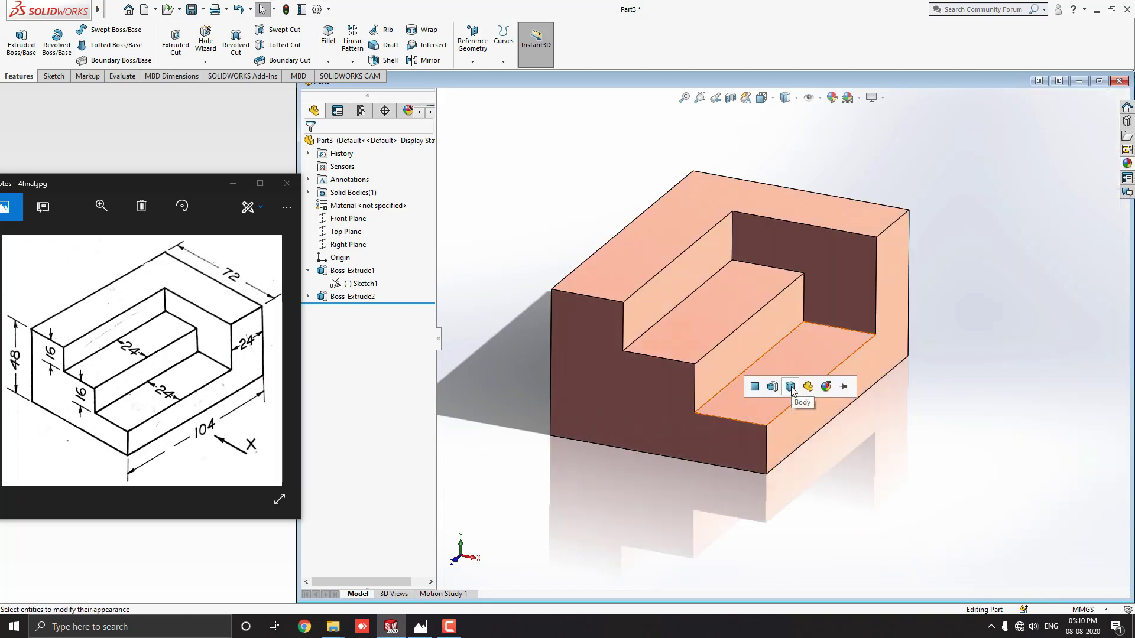
{"action": "left_click", "coordinate": [800, 387]}
{"action": "middle_click_drag", "start_coordinate": [737, 292], "coordinate": [658, 394]}
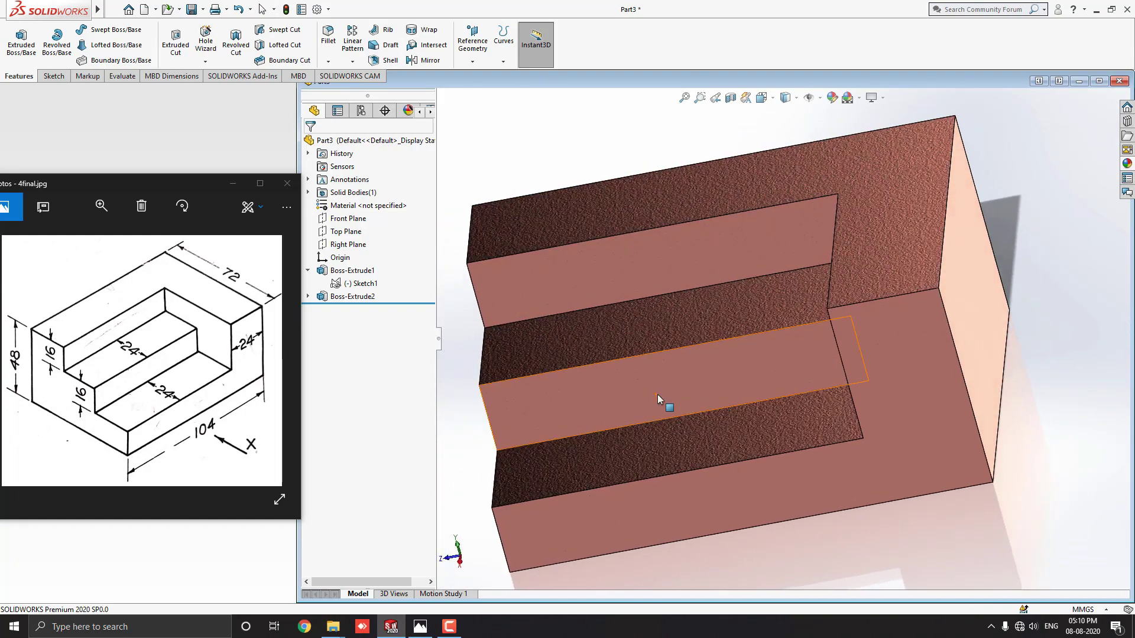
Maximize the part window, hide the Photos drawing, orbit the block, and show the Orientation dialog
{"action": "left_click", "coordinate": [1095, 82]}
{"action": "left_click", "coordinate": [231, 184]}
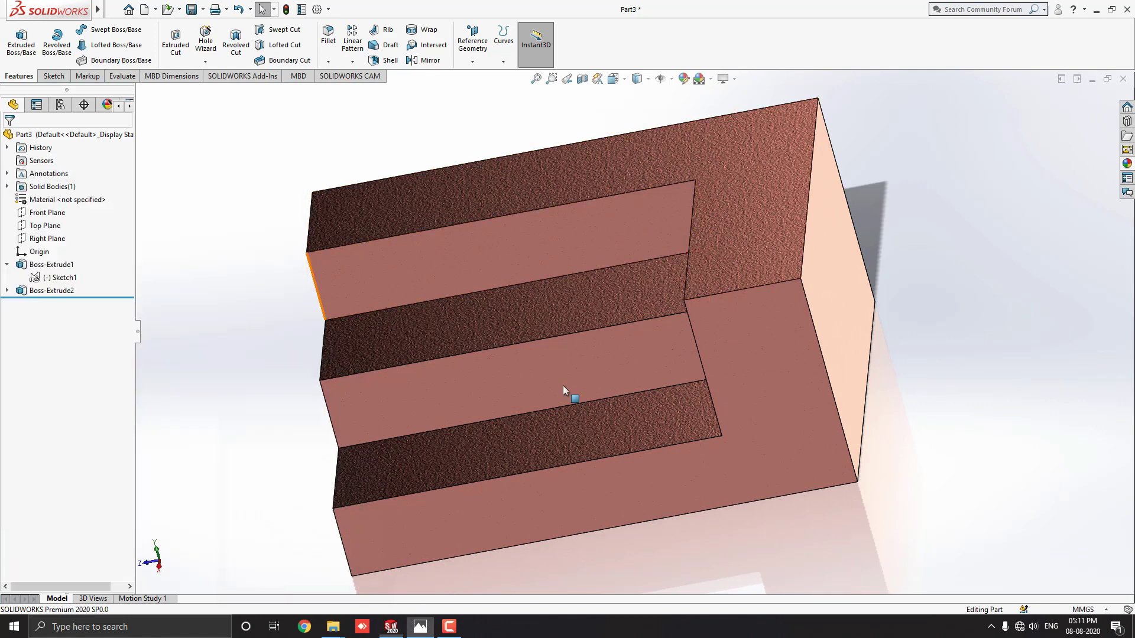
{"action": "middle_click_drag", "start_coordinate": [563, 385], "coordinate": [508, 421]}
{"action": "middle_click_drag", "start_coordinate": [772, 392], "coordinate": [579, 476]}
{"action": "key", "text": "space"}
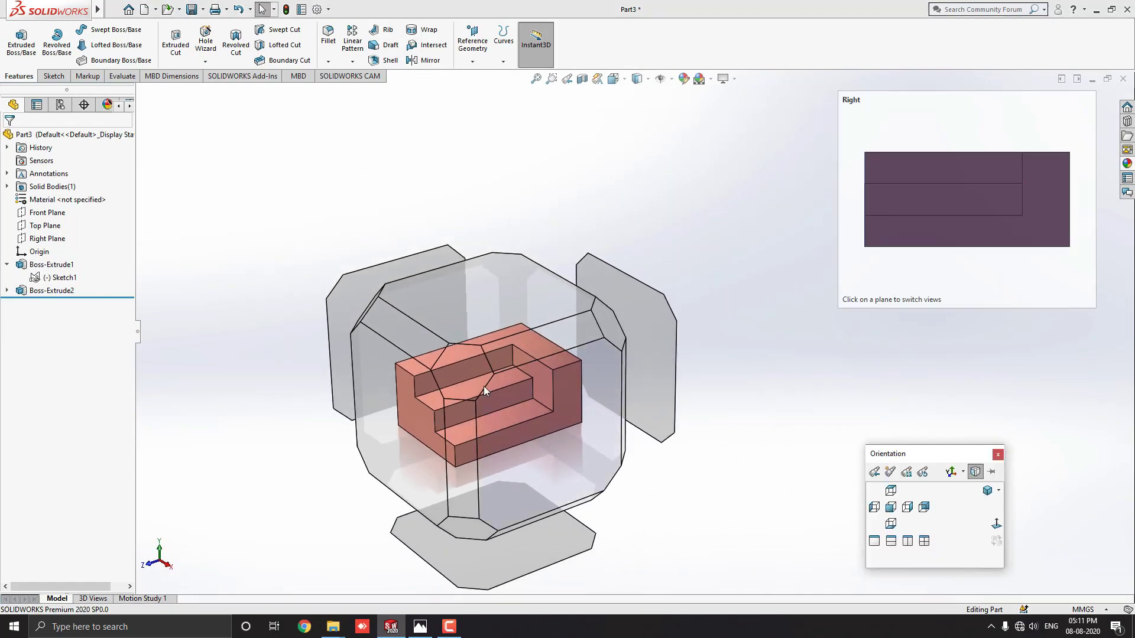